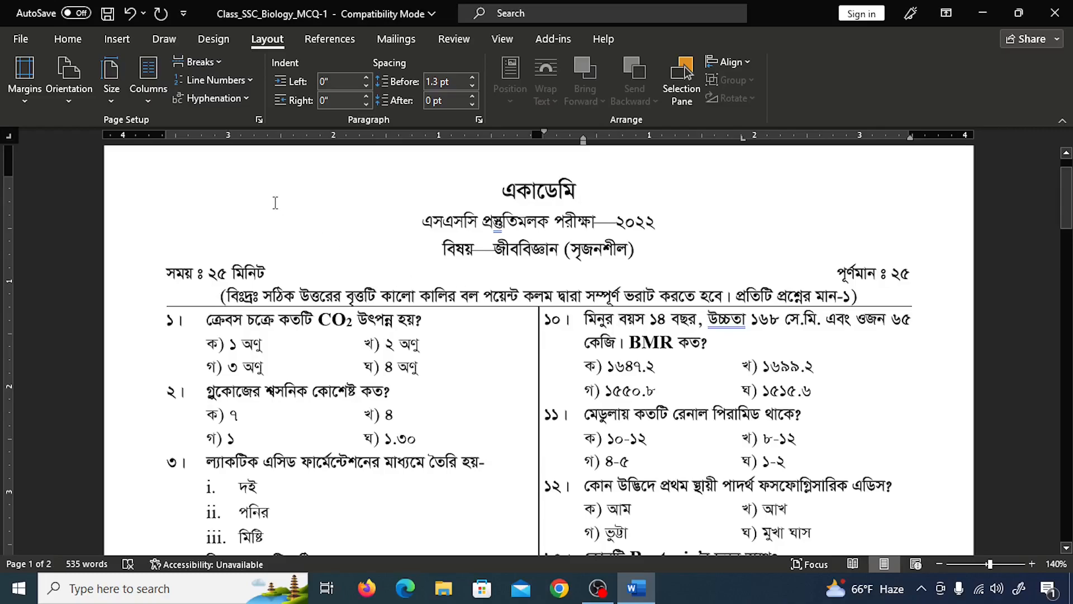
Create a new blank document
left_click(22, 36)
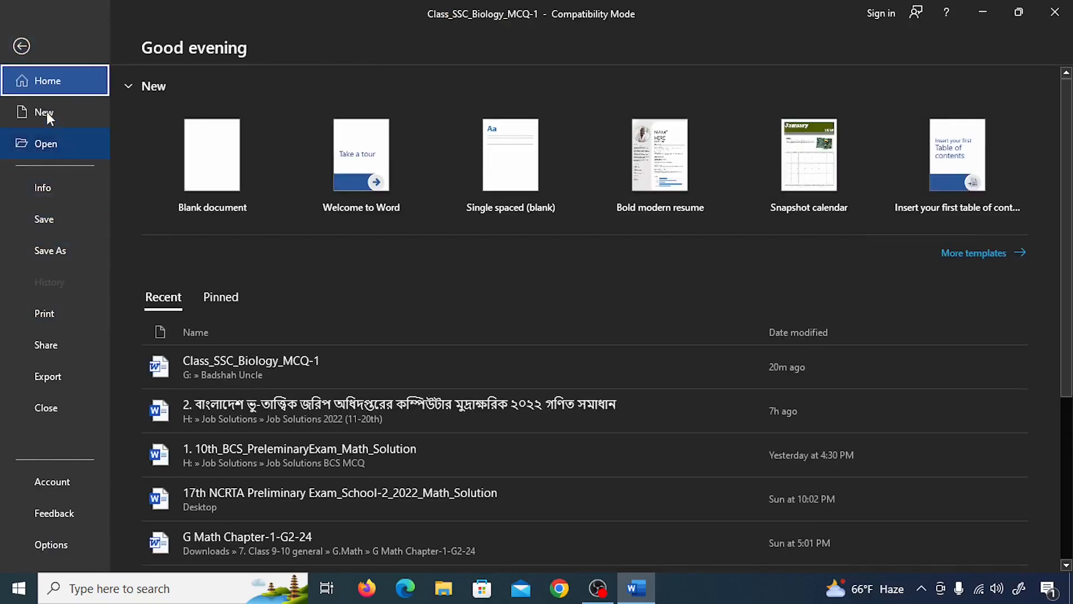
left_click(45, 111)
left_click(194, 164)
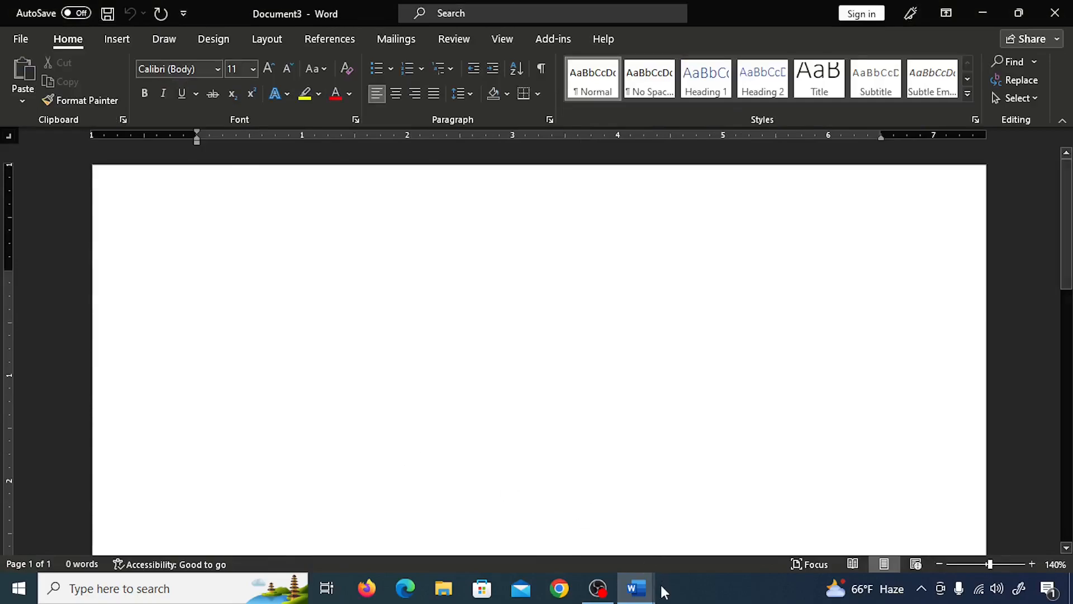
Return to the Class_SSC_Biology_MCQ-1 document and examine its custom margins and paper size, leaving the settings as they are
left_click(636, 587)
left_click(553, 537)
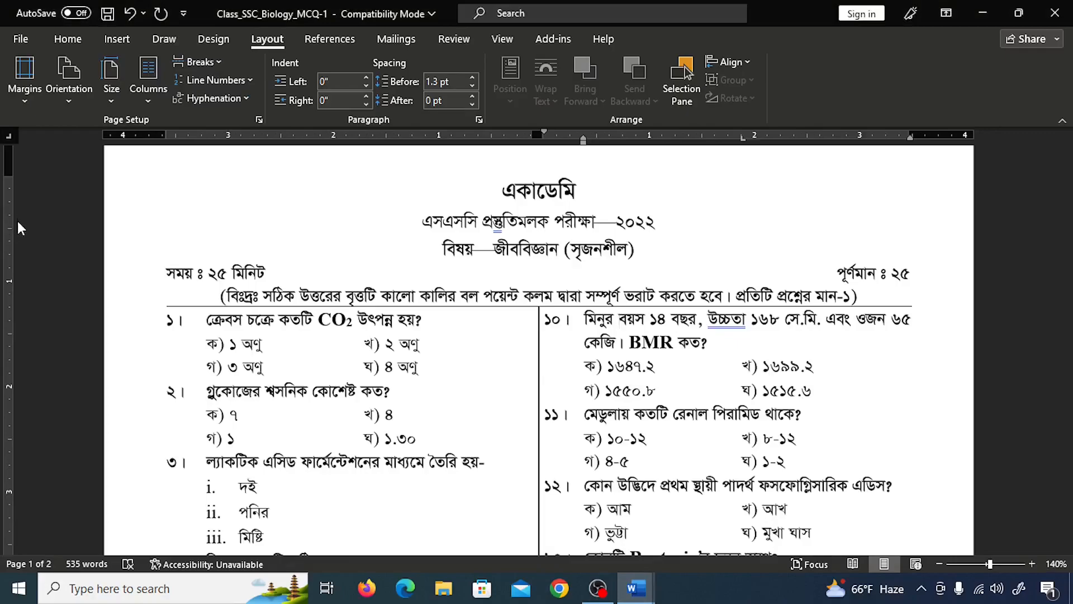
left_click(33, 39)
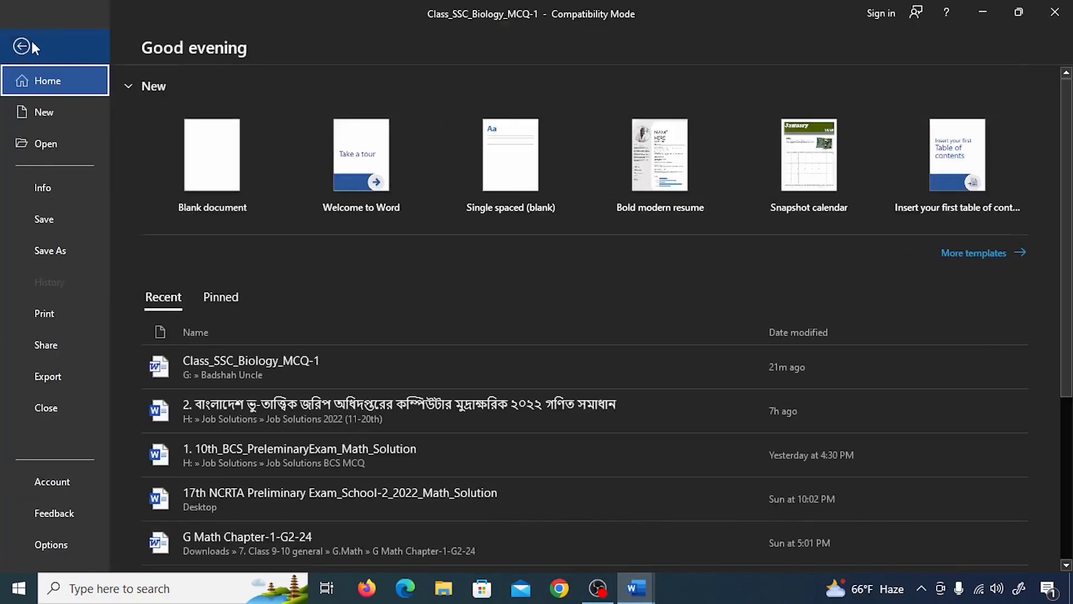
key("Escape")
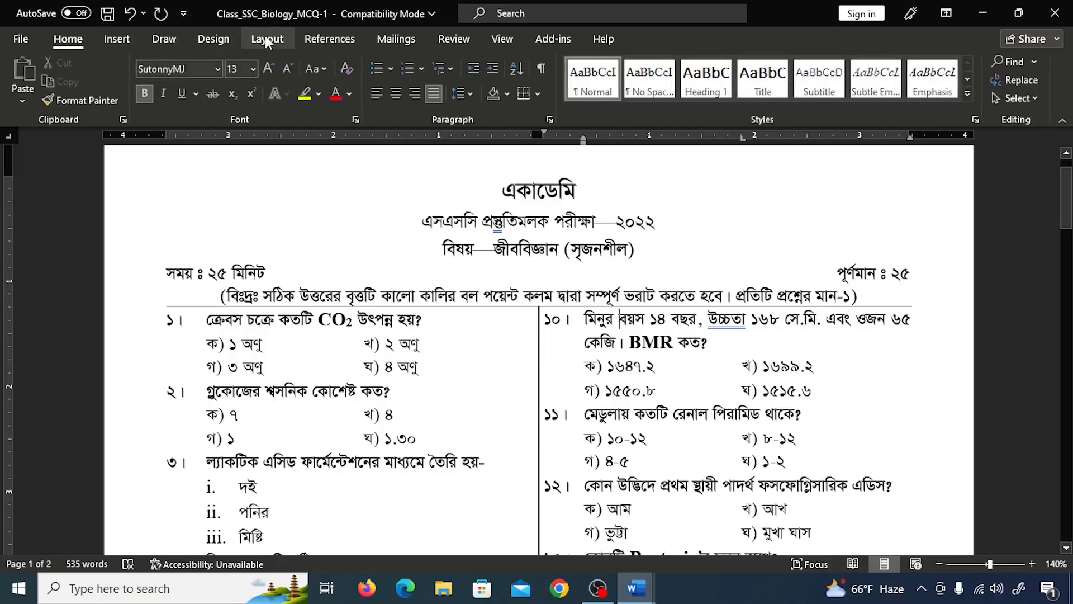
left_click(265, 40)
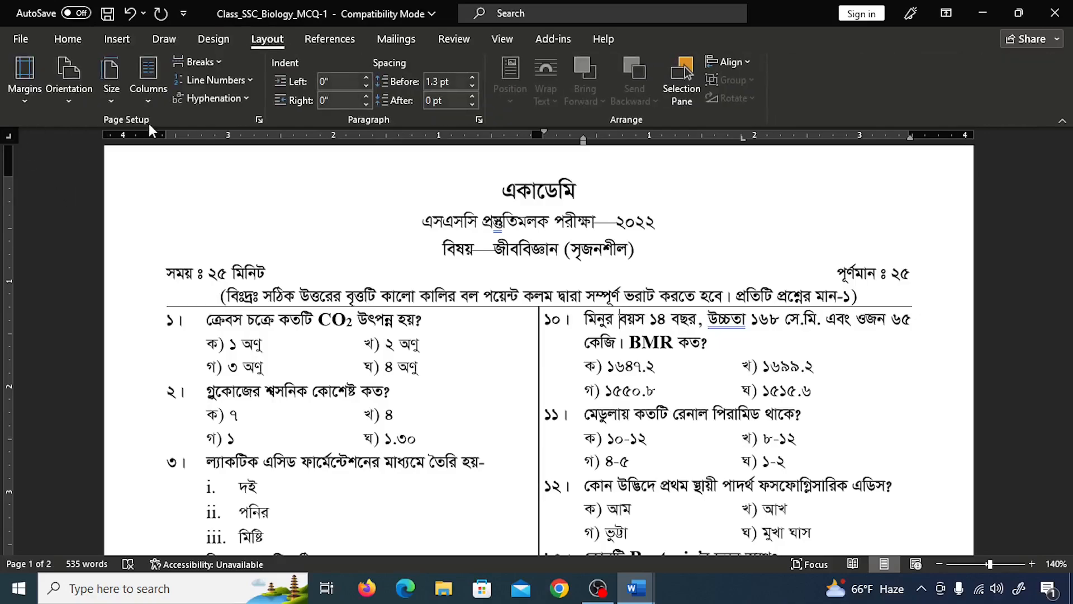
left_click(24, 98)
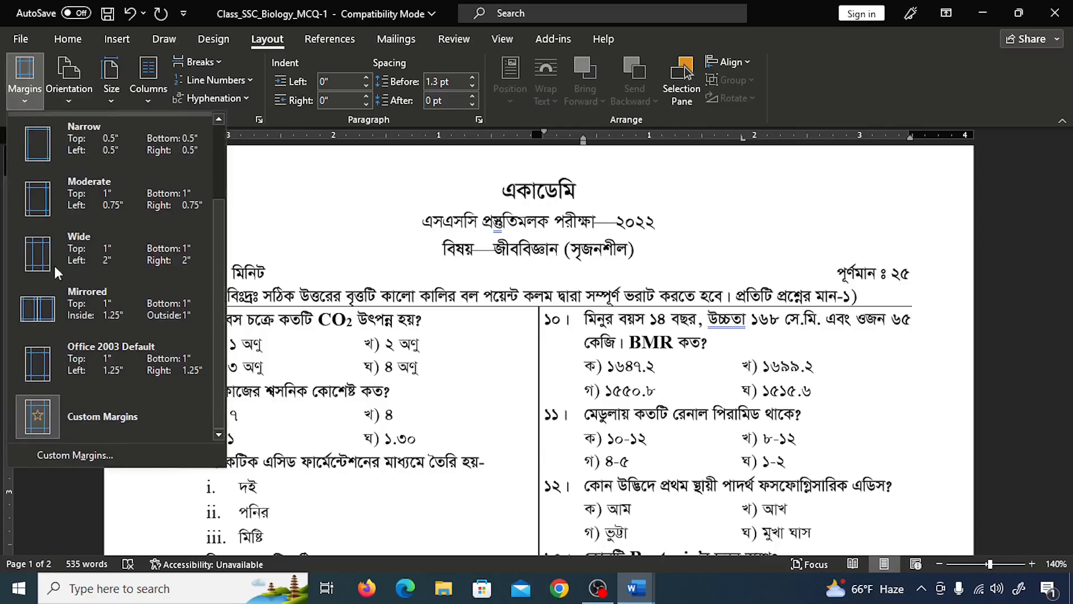
left_click(58, 453)
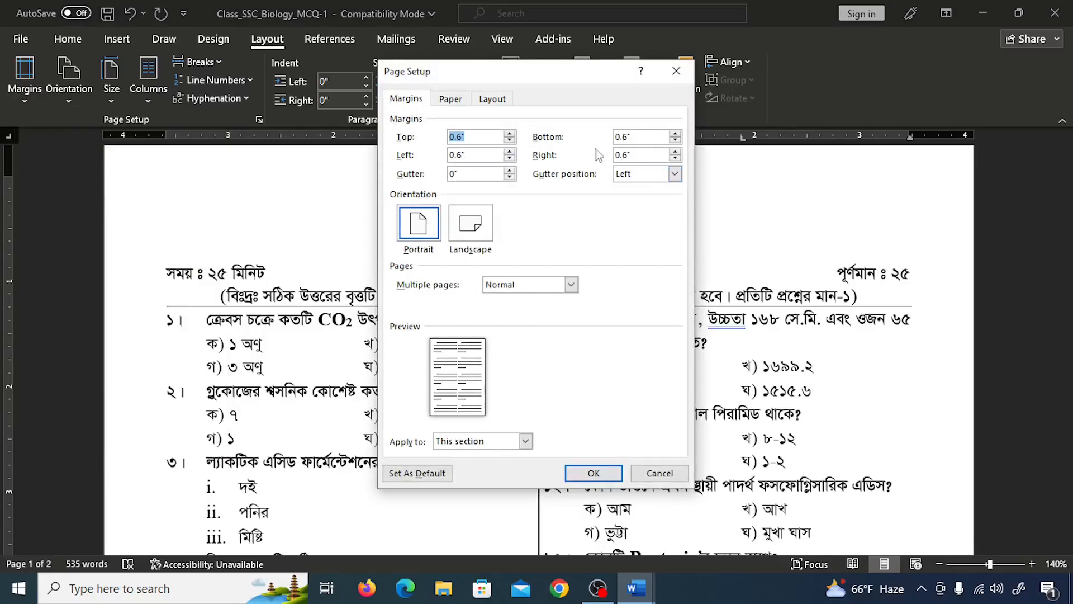
left_click(454, 101)
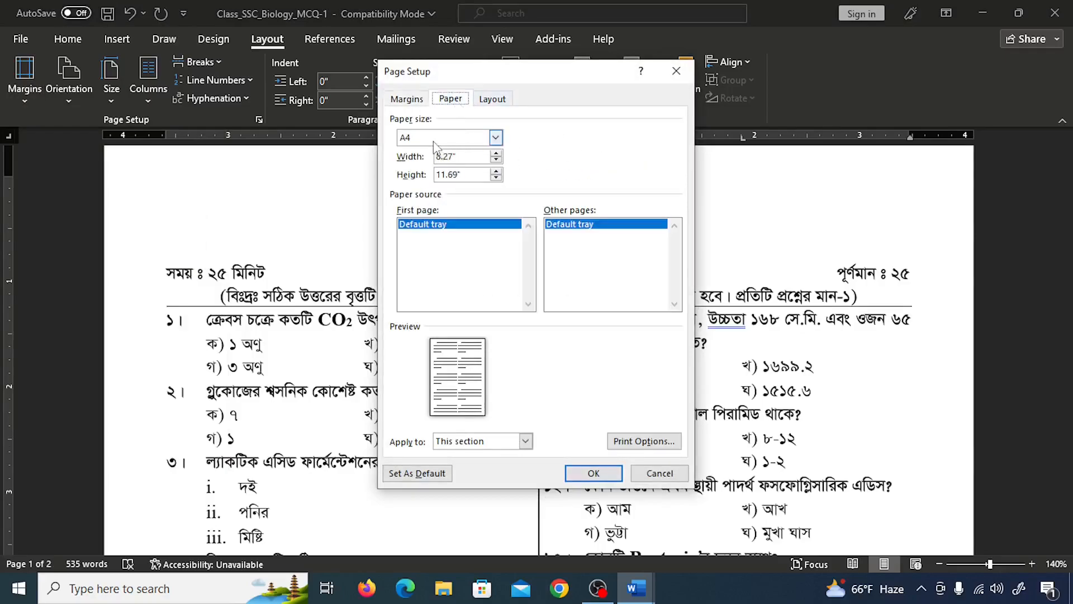
left_click(406, 99)
left_click(659, 473)
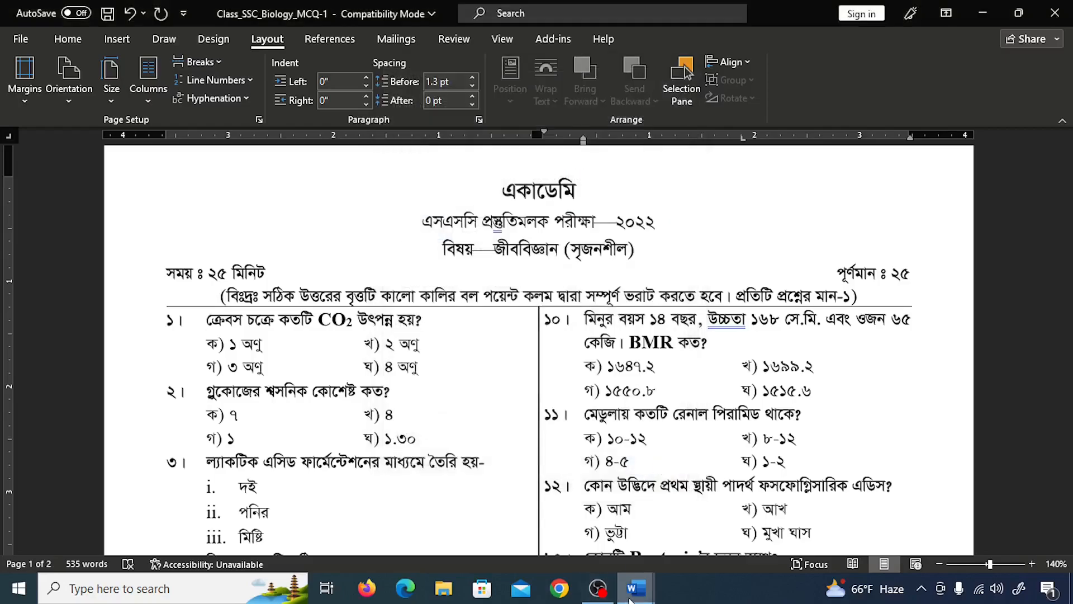
In the blank document, set the top, bottom, left and right page margins to 0.6" each
mouse_move(636, 588)
left_click(694, 551)
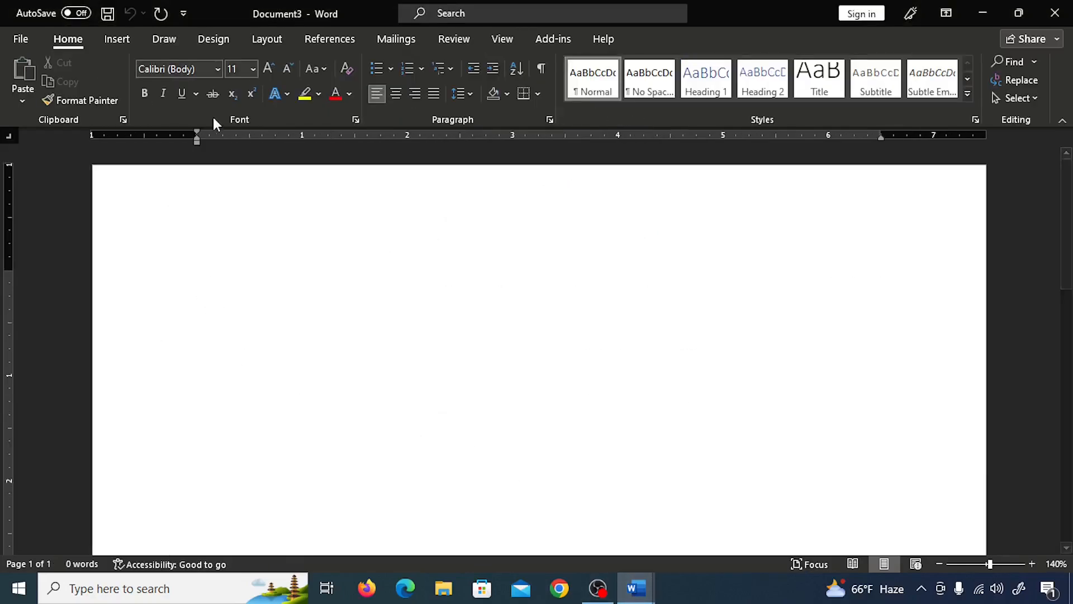
left_click(263, 39)
left_click(28, 97)
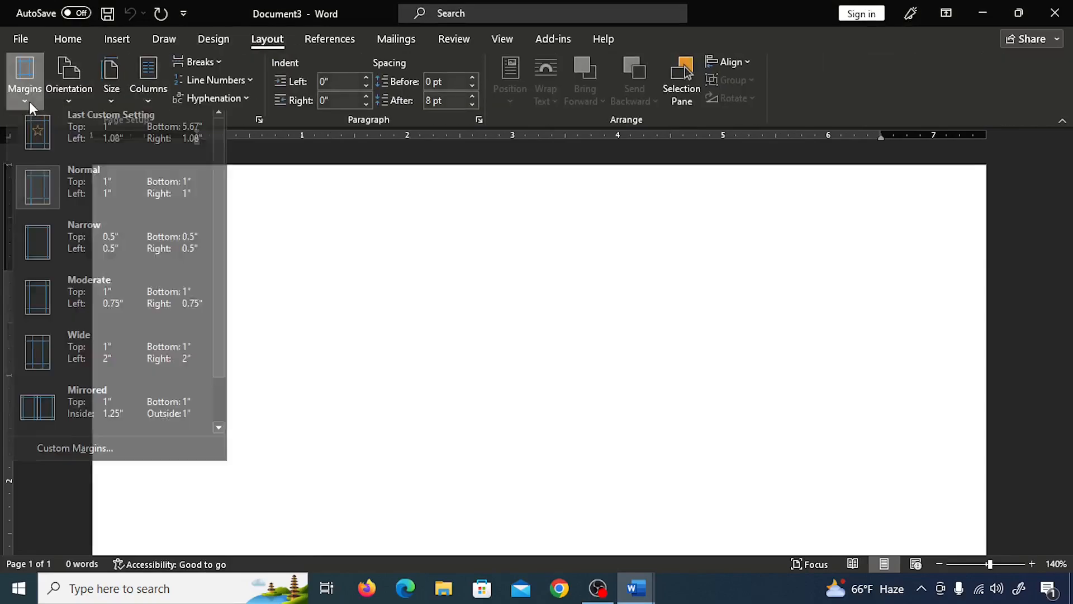
left_click(71, 453)
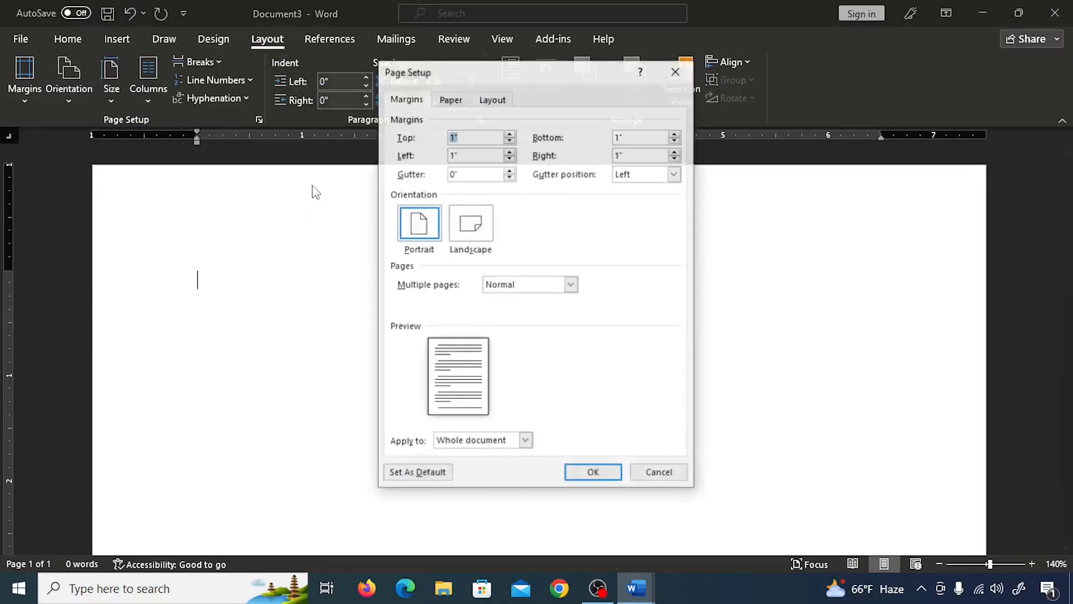
left_click(454, 137)
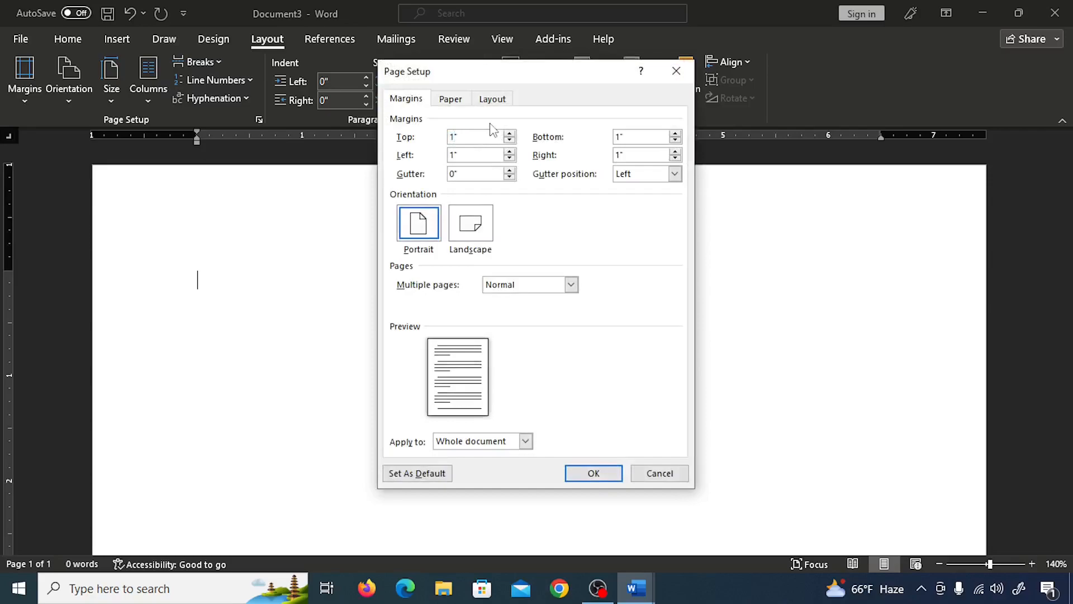
type("00")
left_click(638, 136)
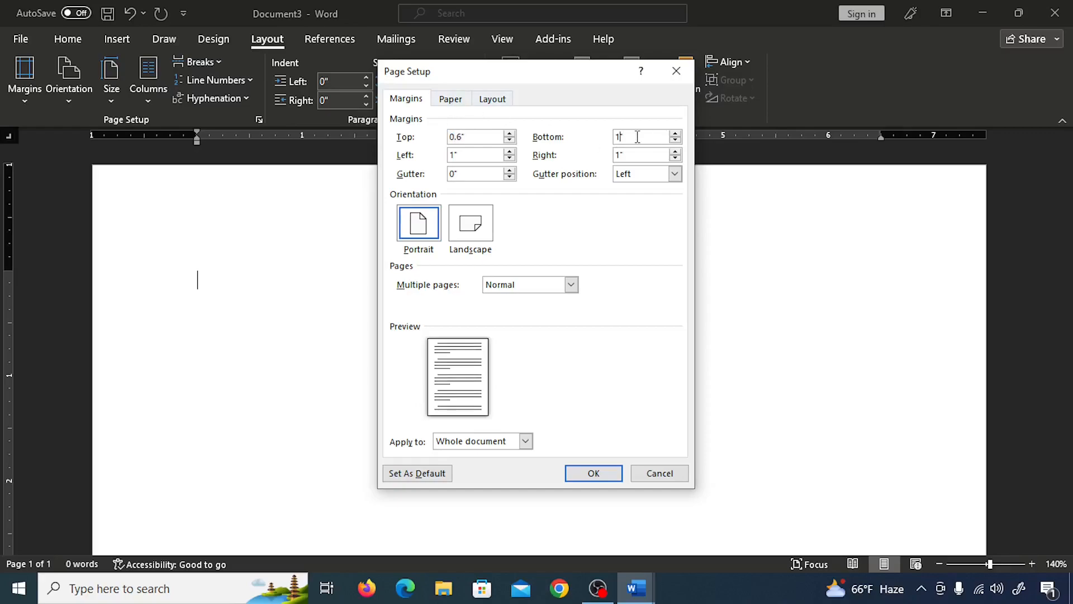
type("0.6")
left_click(457, 158)
double_click(618, 155)
Set the paper size of the whole document to A4 and apply the page setup
left_click(450, 99)
left_click(453, 139)
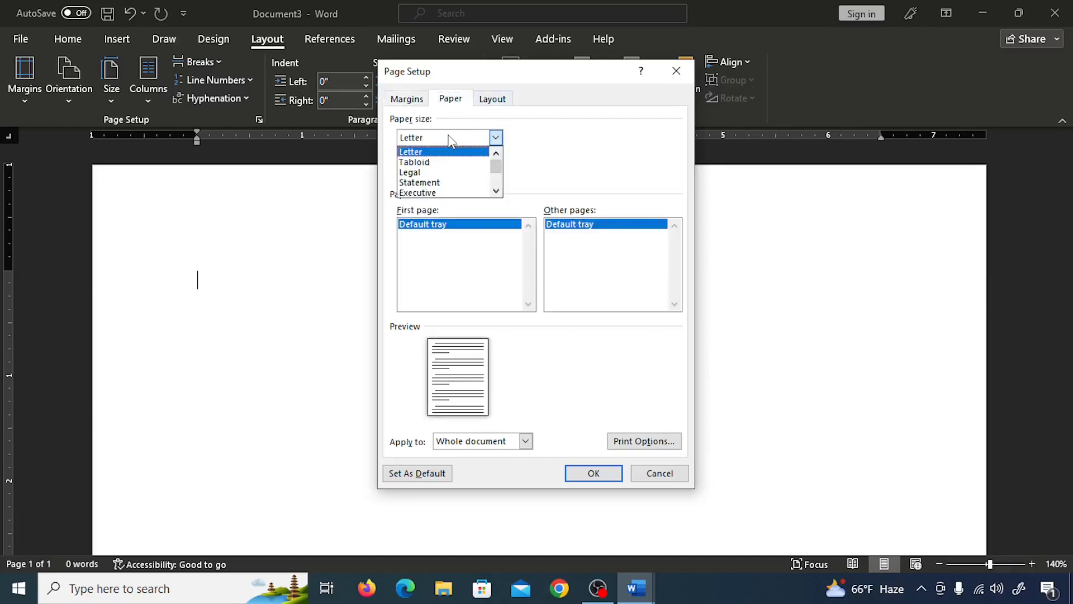
scroll(438, 163, "down", 3)
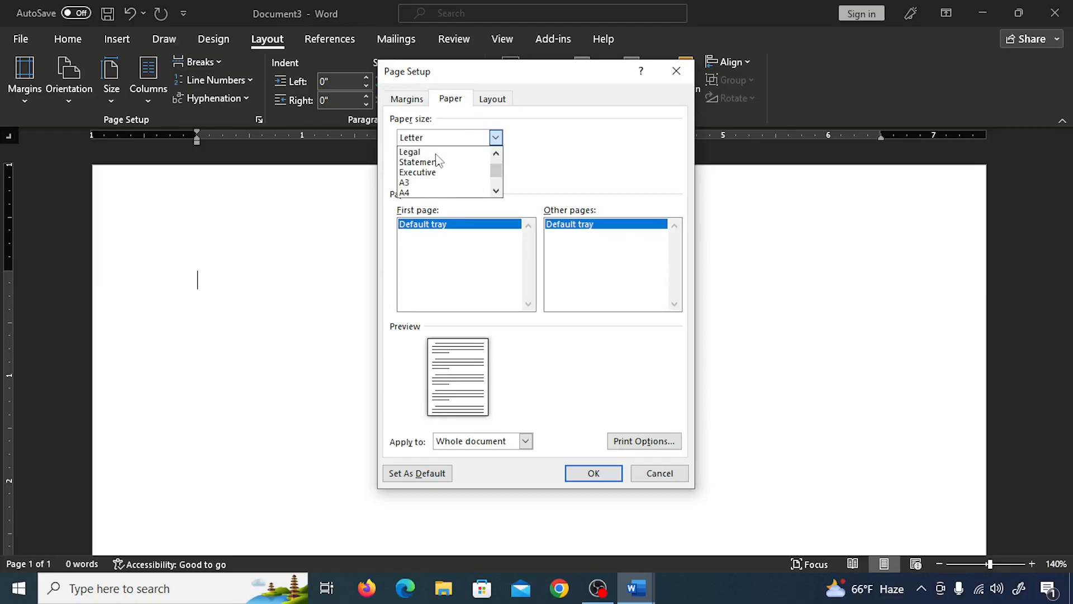
left_click(420, 182)
left_click(593, 473)
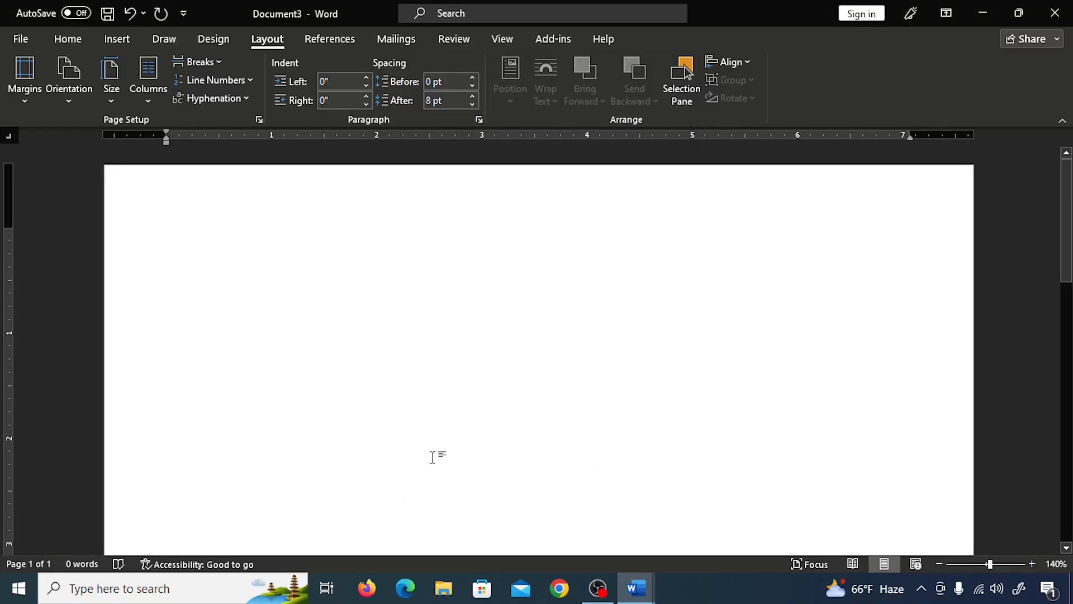
Copy the three centred heading lines from Class_SSC_Biology_MCQ-1 and paste them at the start of the new document
mouse_move(647, 598)
left_click(553, 536)
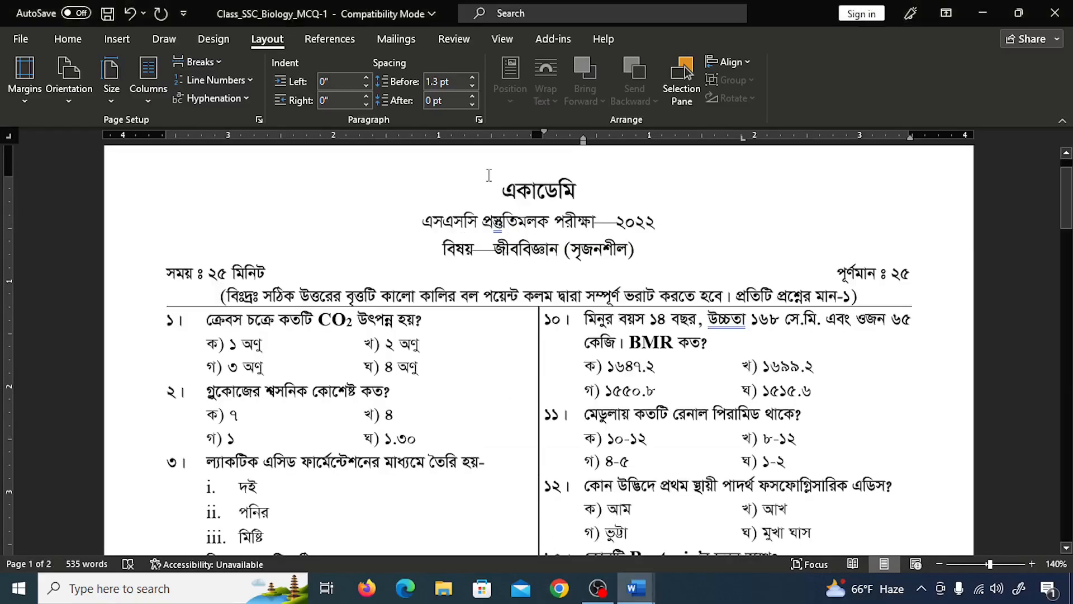
left_click_drag(501, 186, 645, 246)
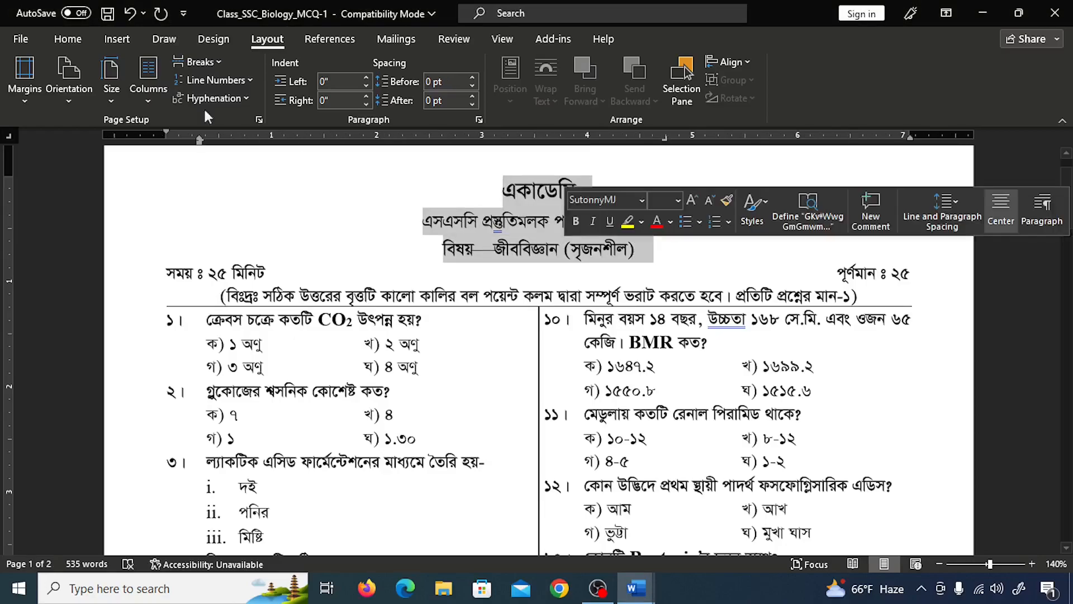
left_click(68, 39)
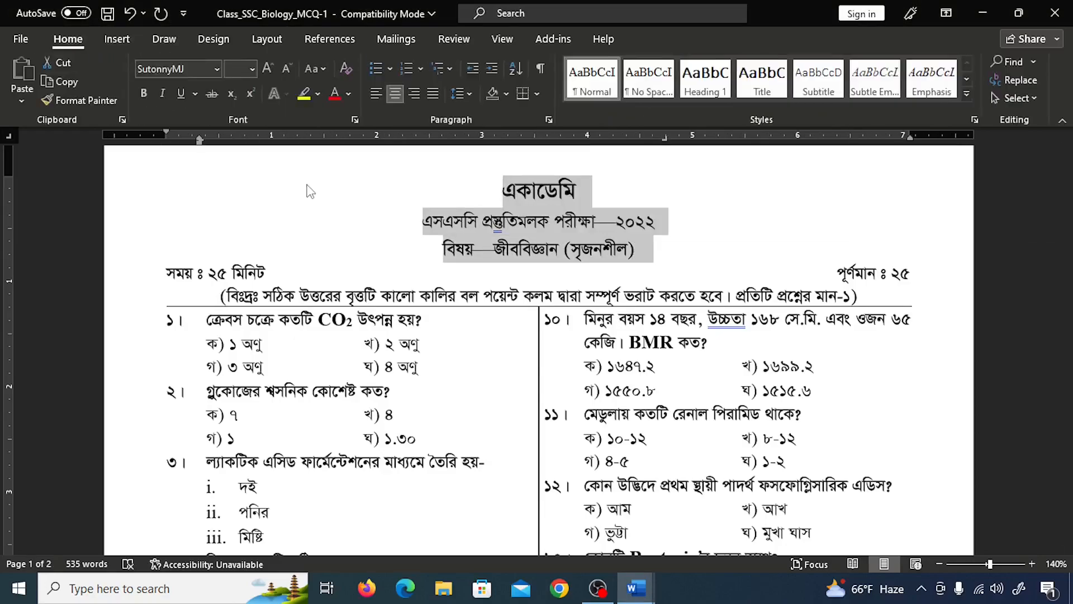
left_click(520, 220)
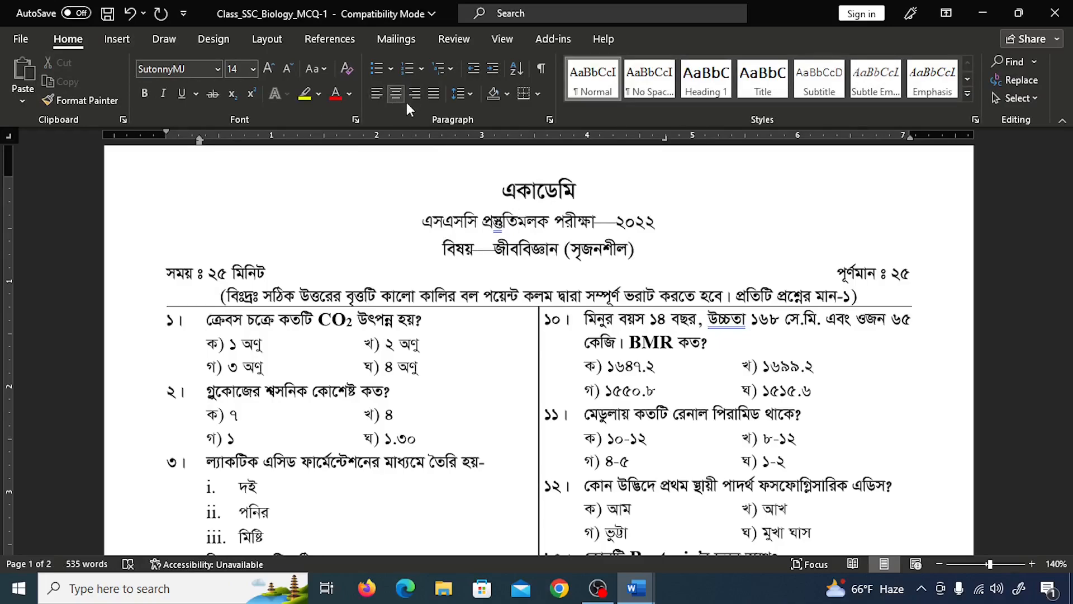
left_click_drag(502, 187, 640, 253)
key("ctrl+c")
key("alt+Tab")
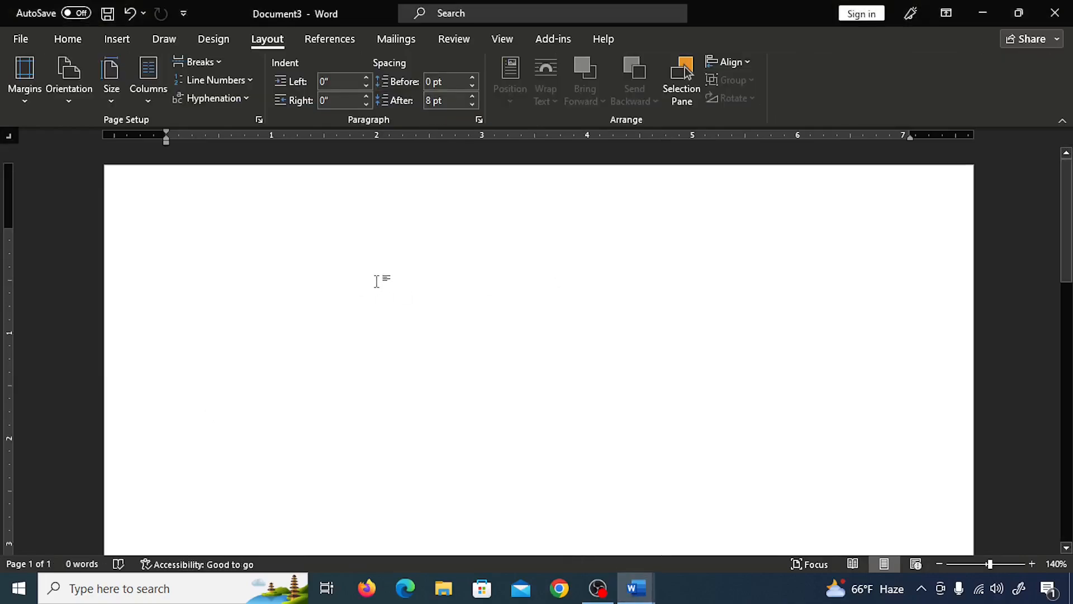
key("ctrl+v")
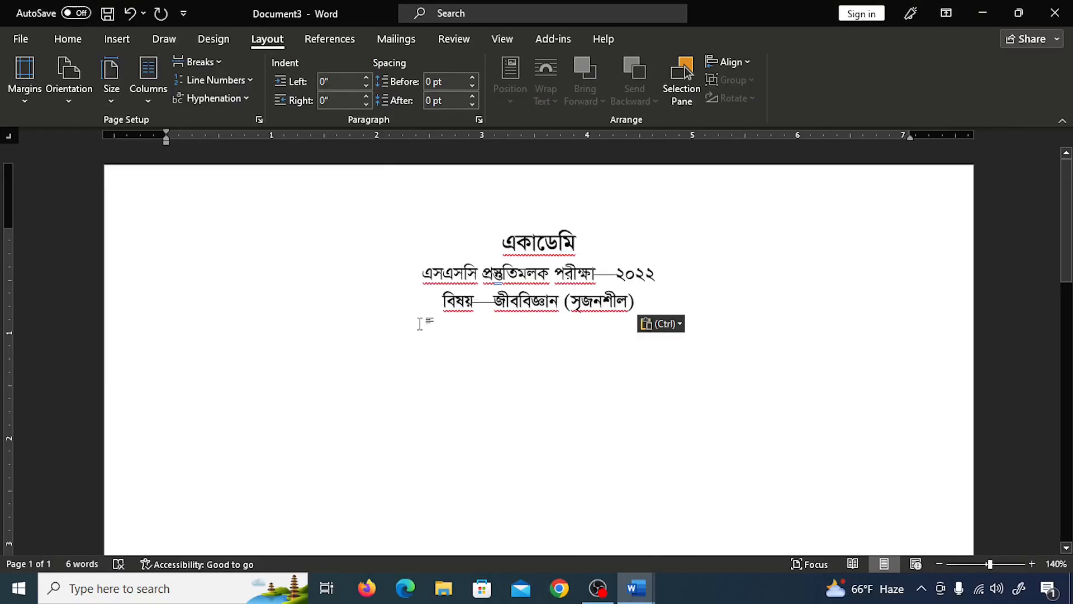
Examine how the time and full-marks line in Class_SSC_Biology_MCQ-1 is spaced apart and where its tab stop sits on the ruler
key("alt+Tab")
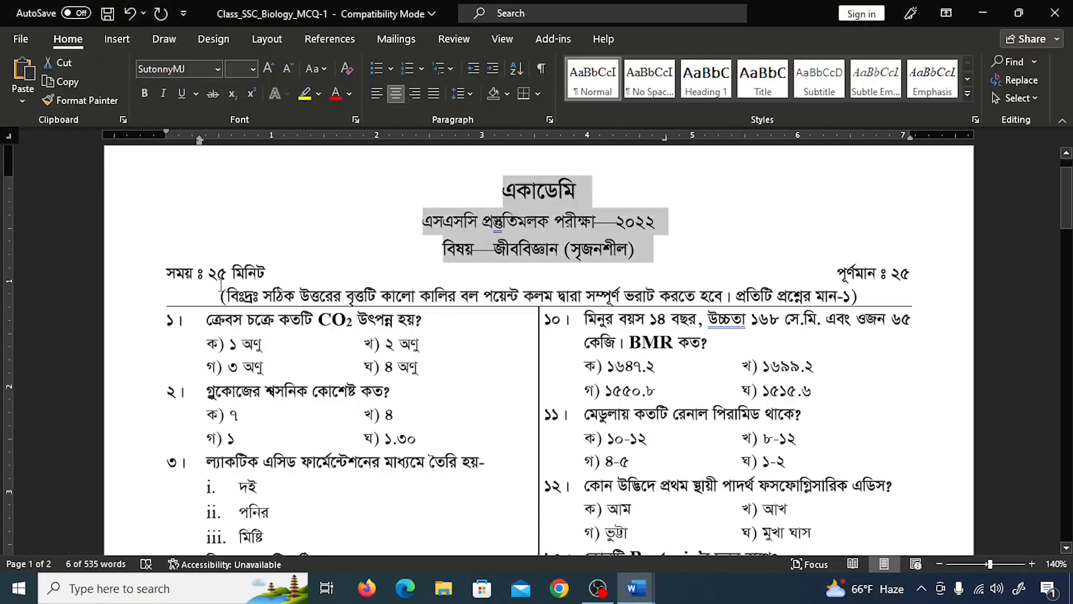
left_click(208, 275)
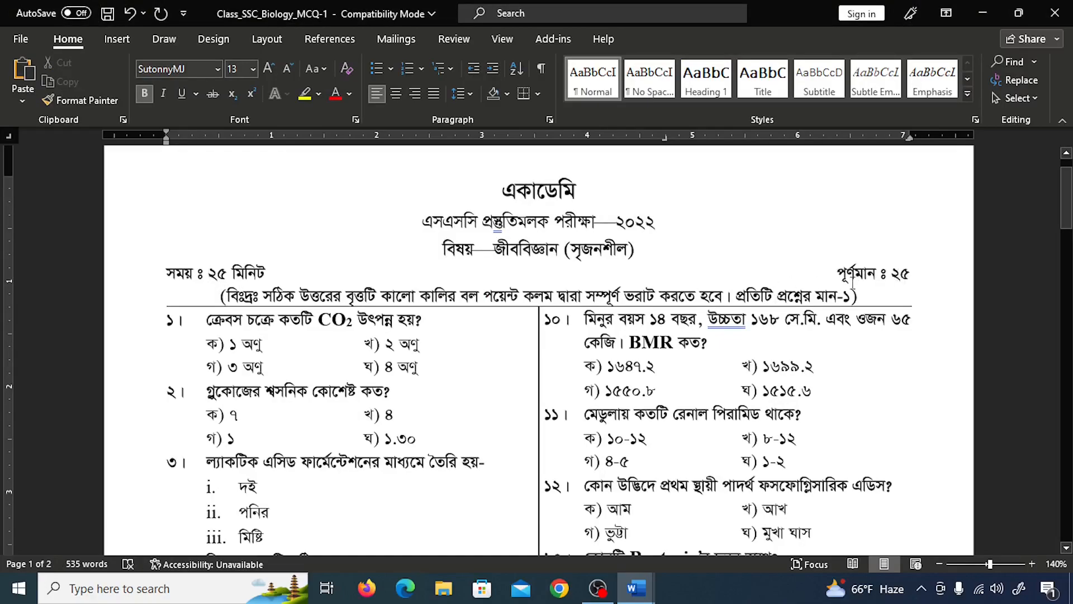
left_click_drag(274, 274, 682, 271)
left_click(665, 279)
left_click_drag(666, 138, 670, 157)
key("Return")
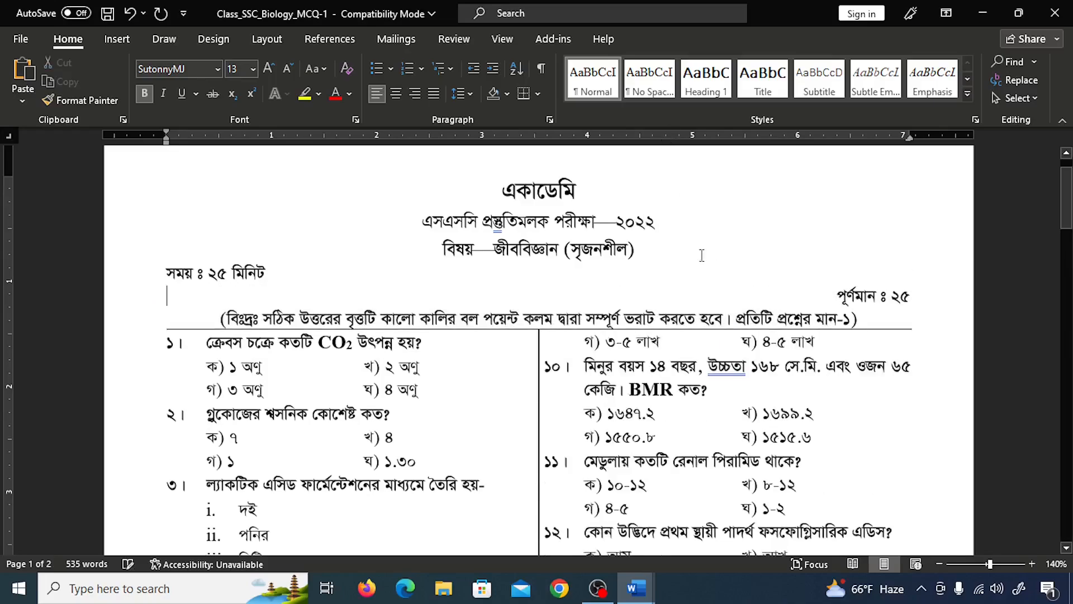
left_click(689, 250)
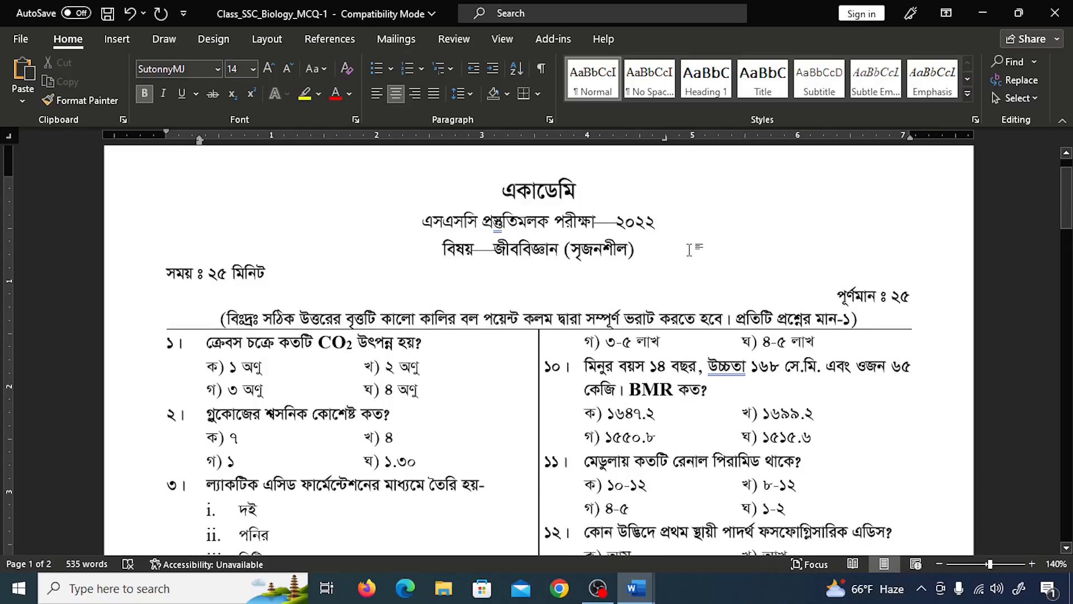
key("Down")
key("Delete")
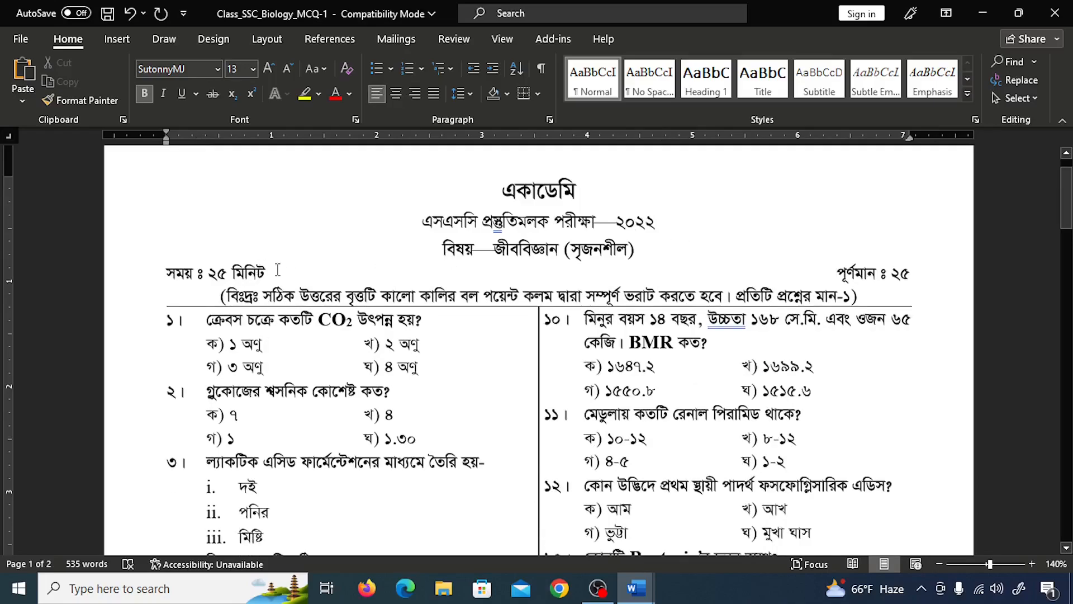
left_click(863, 273)
left_click_drag(910, 146, 908, 141)
In the new document, set a right-aligned tab stop at the right margin for the line below the headings
key("alt+Tab")
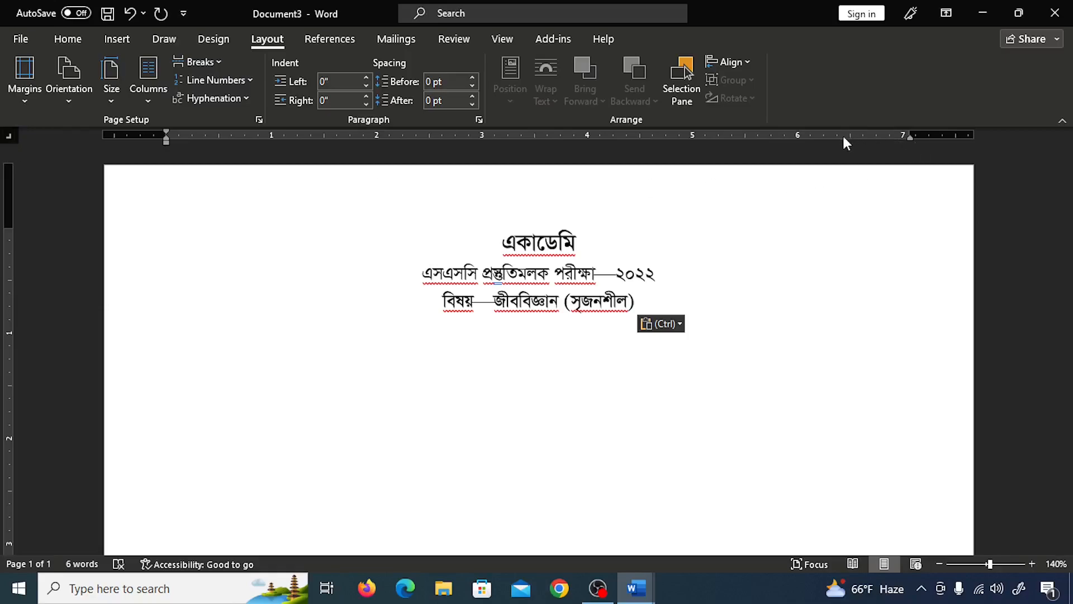
left_click_drag(841, 135, 908, 136)
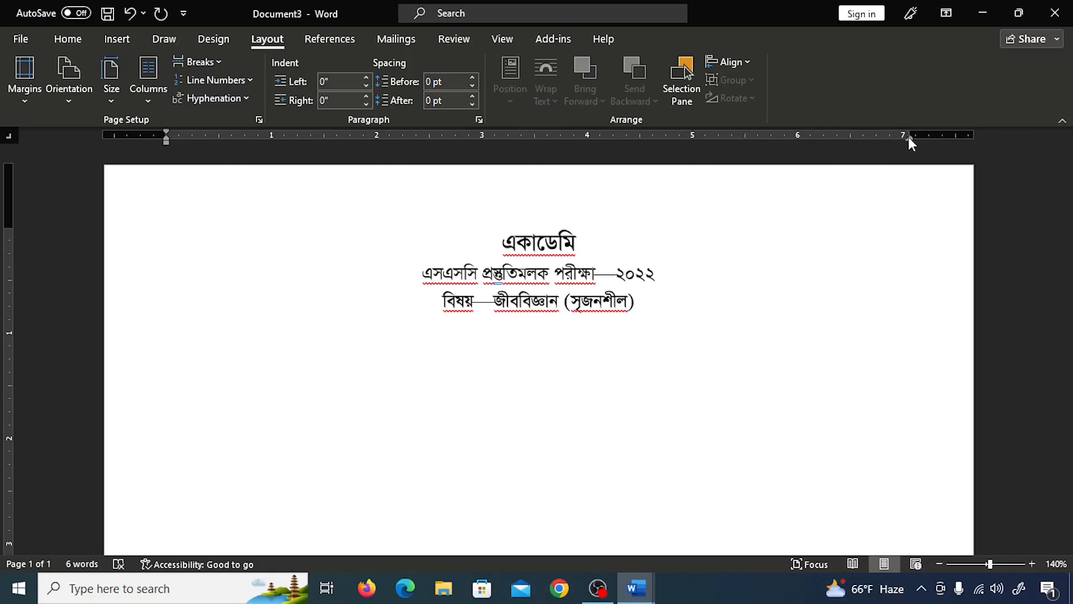
left_click(9, 134)
left_click(193, 138)
left_click_drag(193, 139, 168, 139)
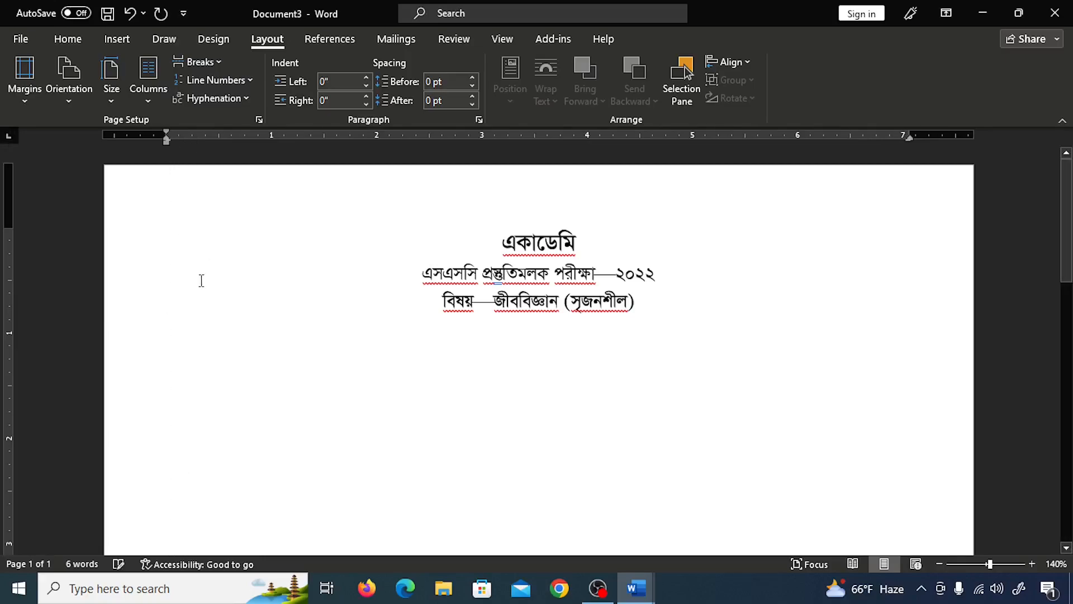
type("সম")
key("BackSpace")
key("BackSpace")
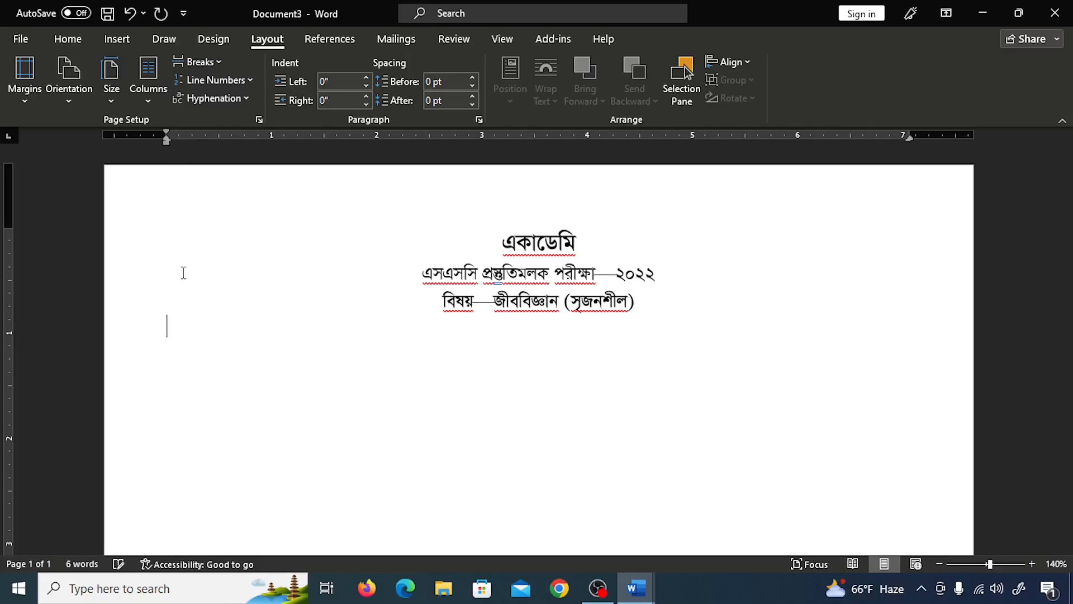
type("n")
key("BackSpace")
type("সময়")
key("BackSpace")
key("BackSpace")
key("BackSpace")
Below the headings, enter "সময় : ২৫ মিনিট" at the line's start and "পূর্ণমাণ : ২৫" at the right-aligned tab stop
type("সময় : ২৫ মিনিট")
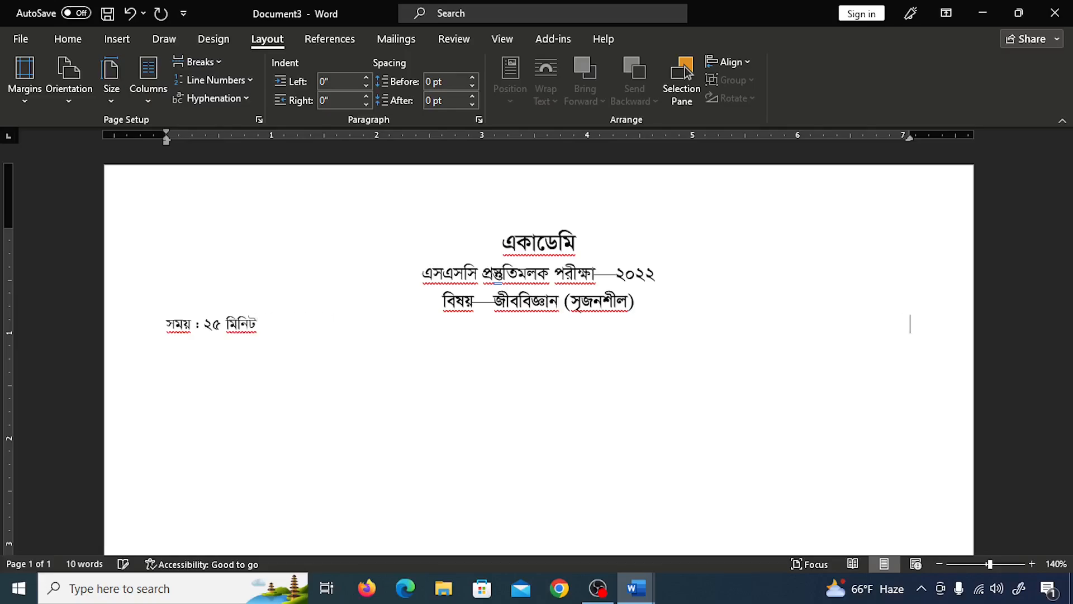
type("পূর্ণমাণ : ২৫")
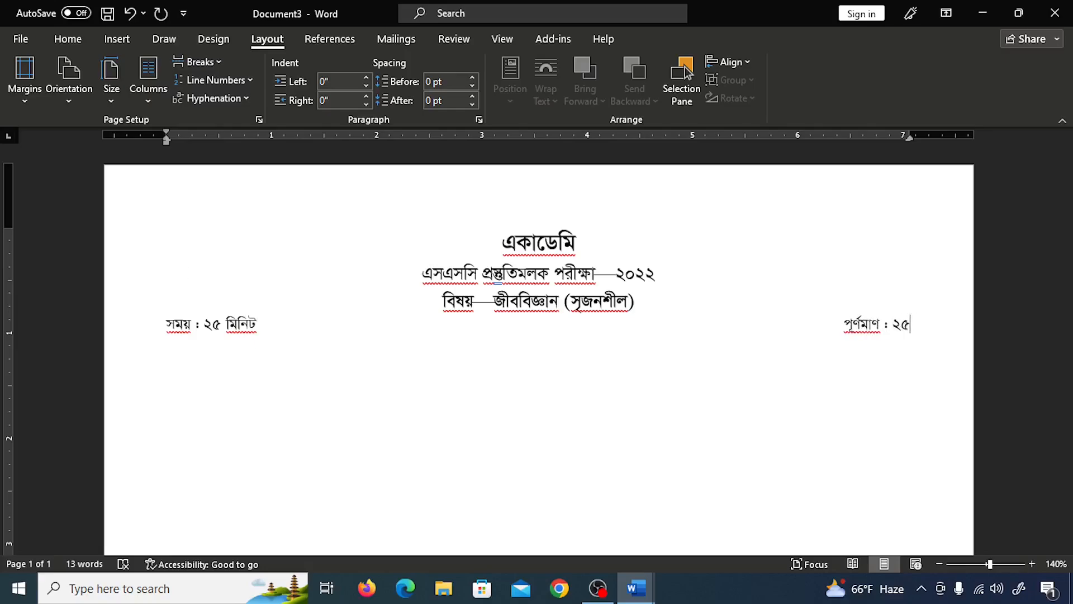
Copy the bracketed instruction line from Class_SSC_Biology_MCQ-1 and paste it on a new line below the time and marks line in the new document
key("alt+Tab")
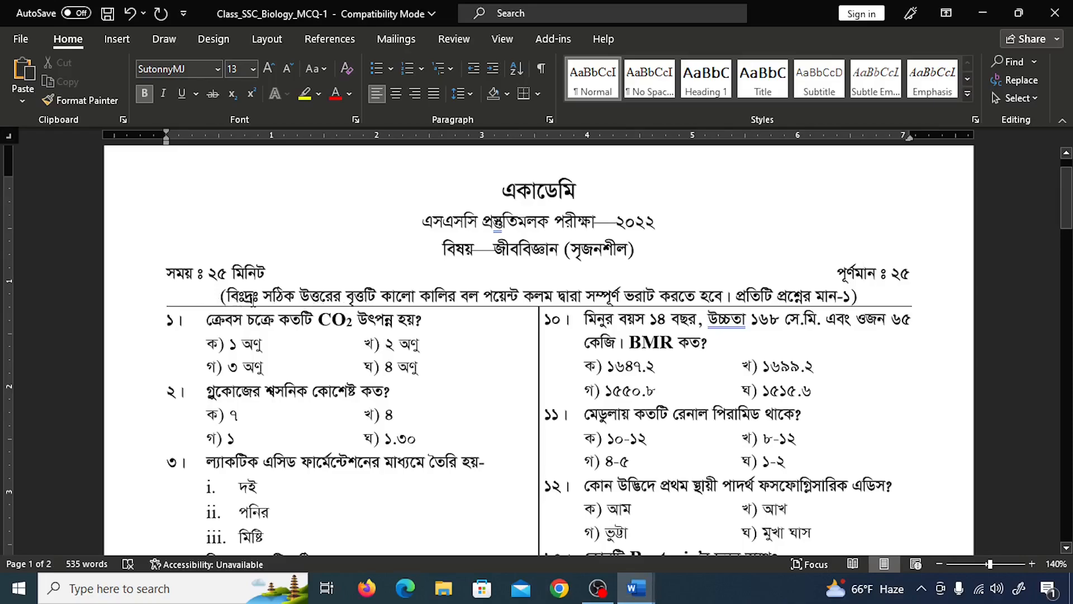
left_click_drag(260, 295, 827, 300)
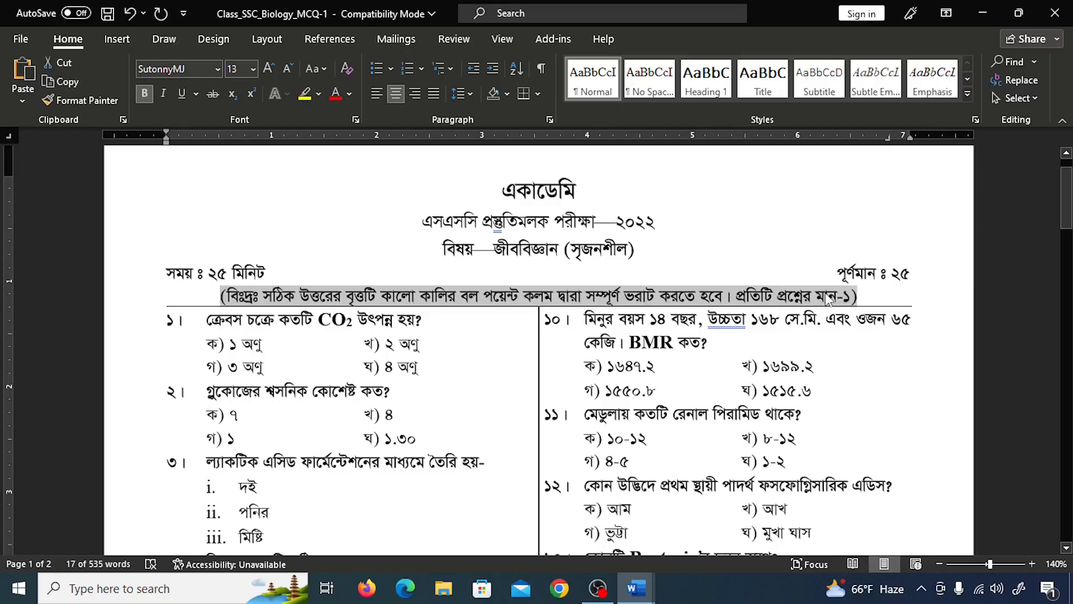
key("alt+Tab")
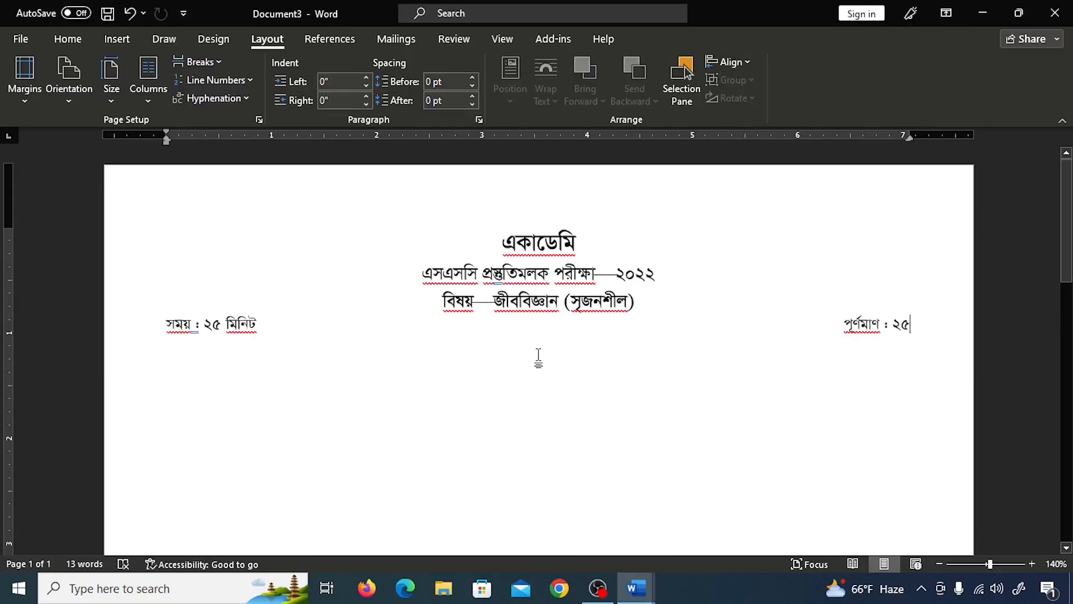
left_click(271, 331)
key("Return")
key("ctrl+v")
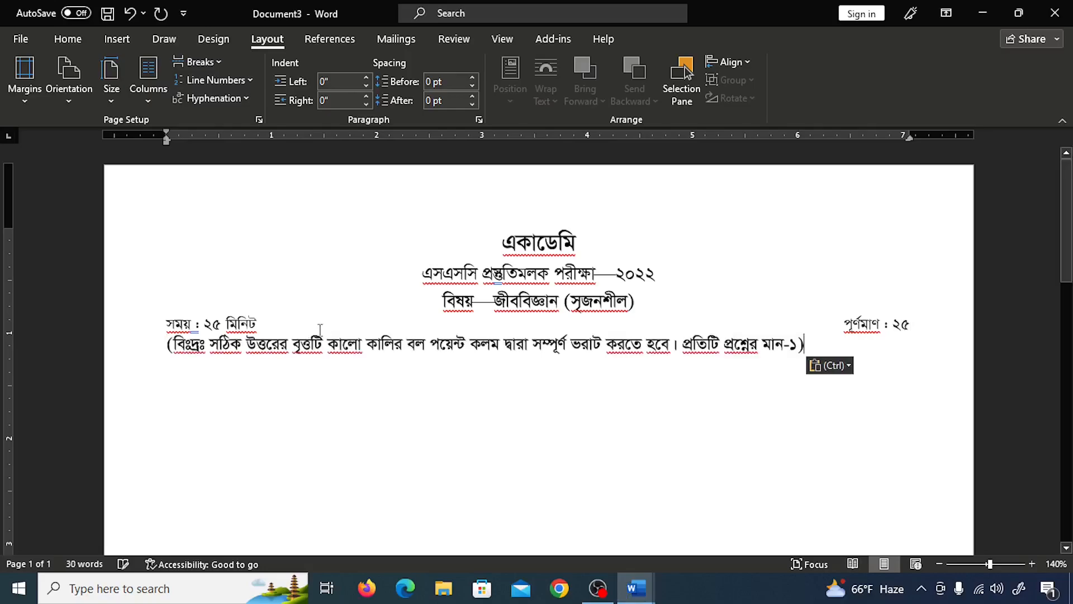
Centre the pasted instruction line and add an empty paragraph below it
left_click(377, 342)
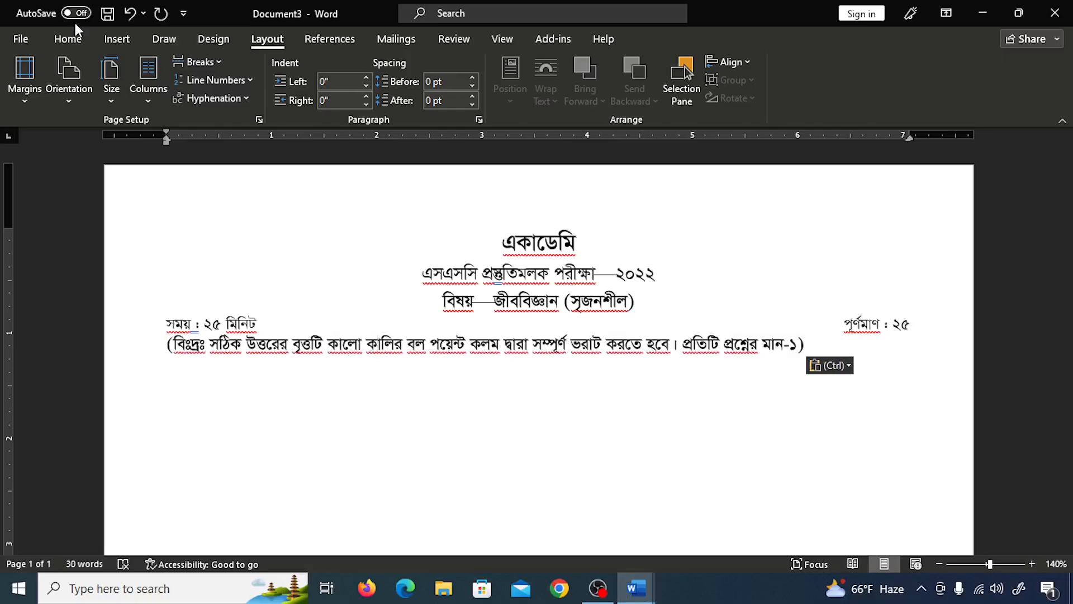
left_click(68, 38)
left_click(396, 93)
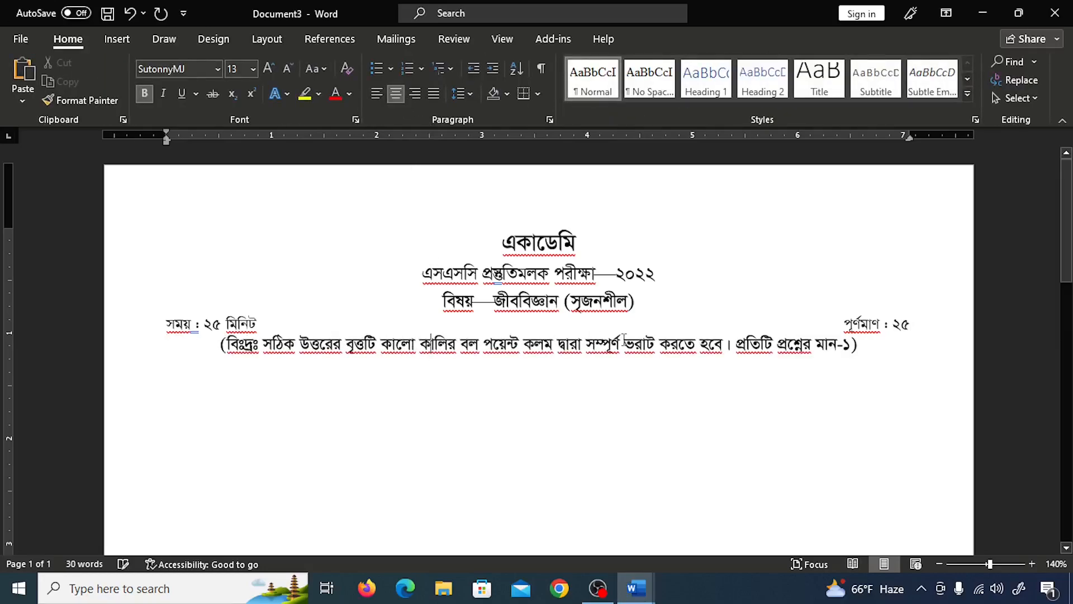
left_click(873, 346)
key("Return")
Draw a straight horizontal line about 7.27" wide across the page and nudge it up to sit just beneath the instruction line
key("alt+Tab")
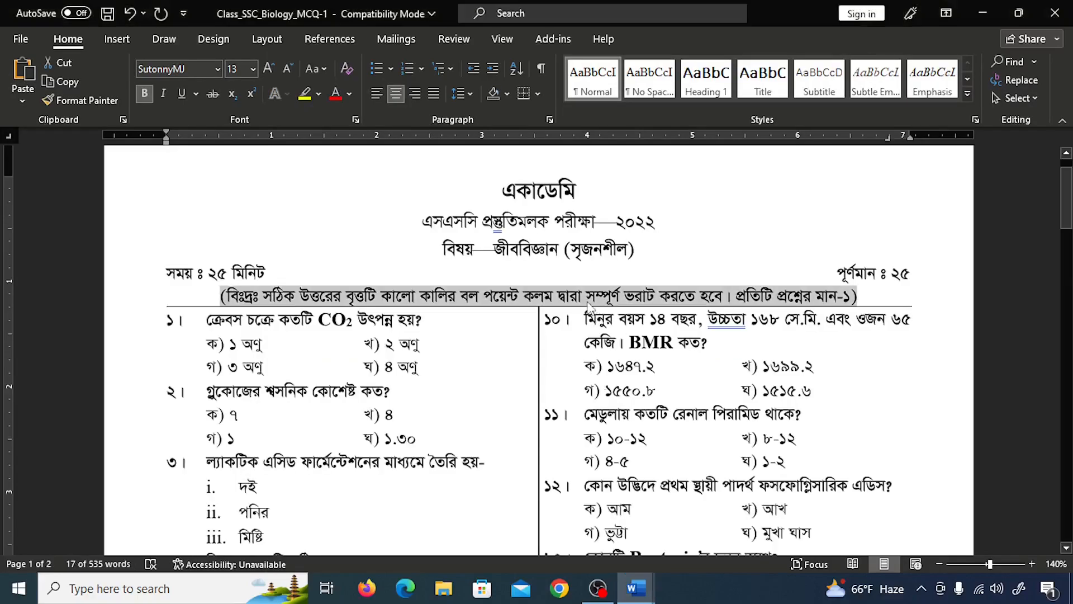
key("alt+Tab")
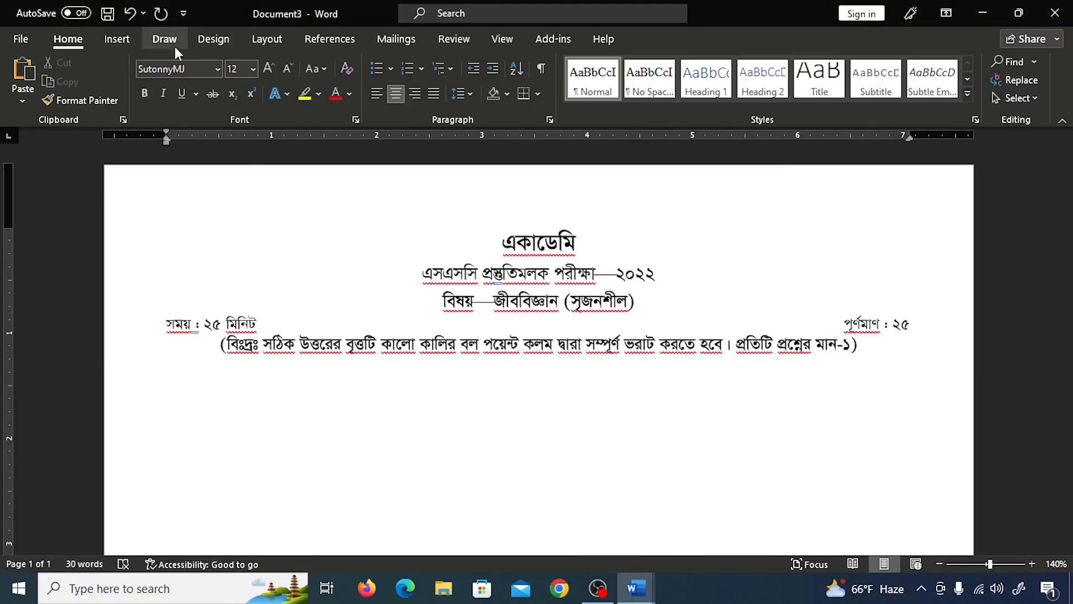
left_click(116, 39)
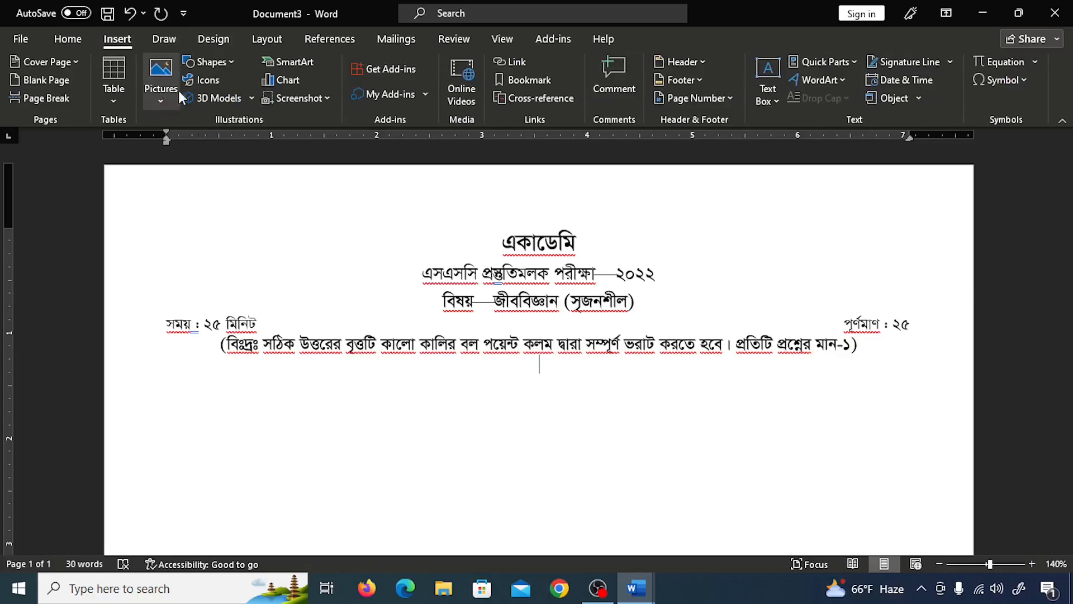
left_click(223, 63)
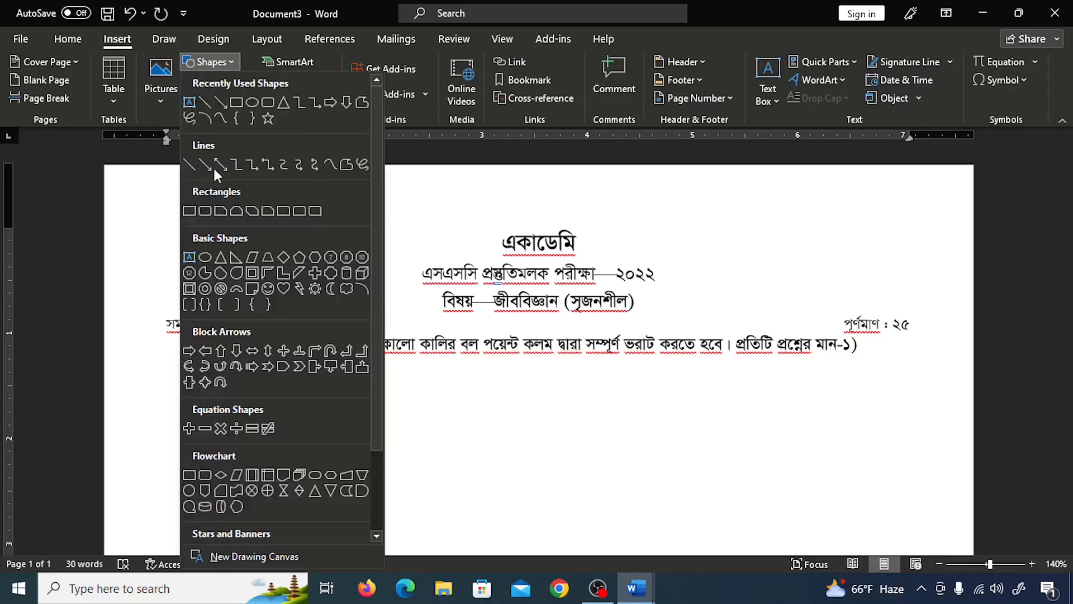
left_click(206, 103)
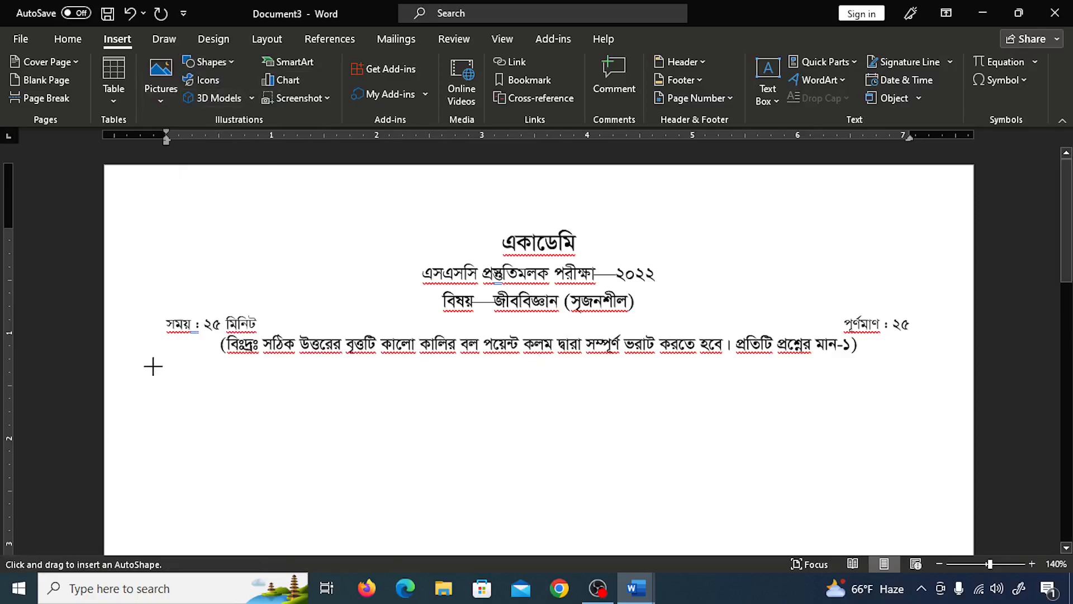
left_click_drag(148, 363, 388, 363)
left_click_drag(500, 371, 912, 363)
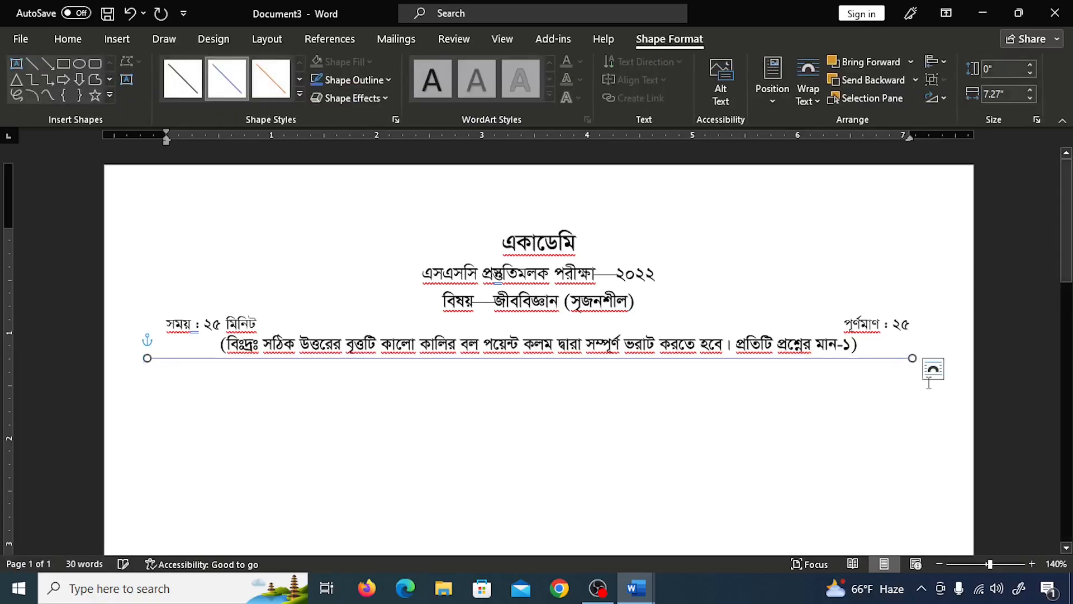
key("Up")
key("Up")
key("Up")
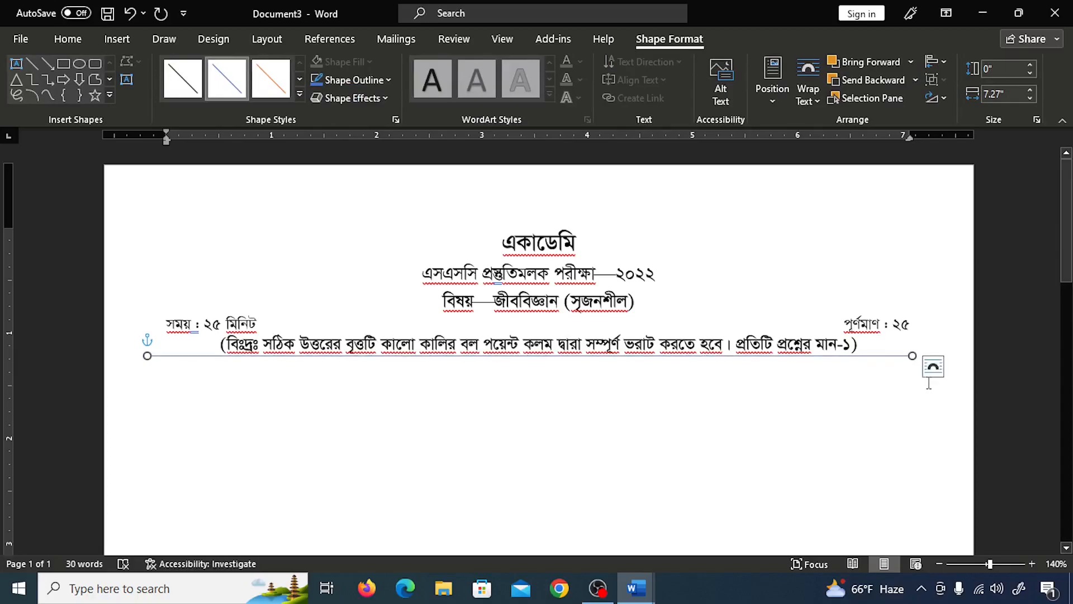
Set the horizontal line's outline colour to black and left-align the empty paragraph below it
left_click(384, 76)
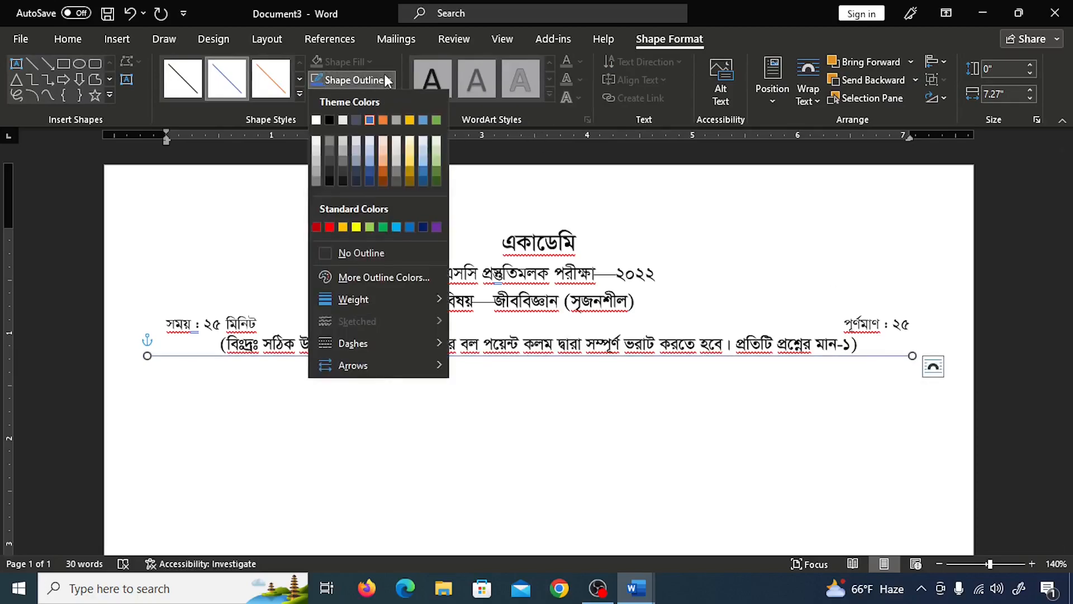
left_click(329, 120)
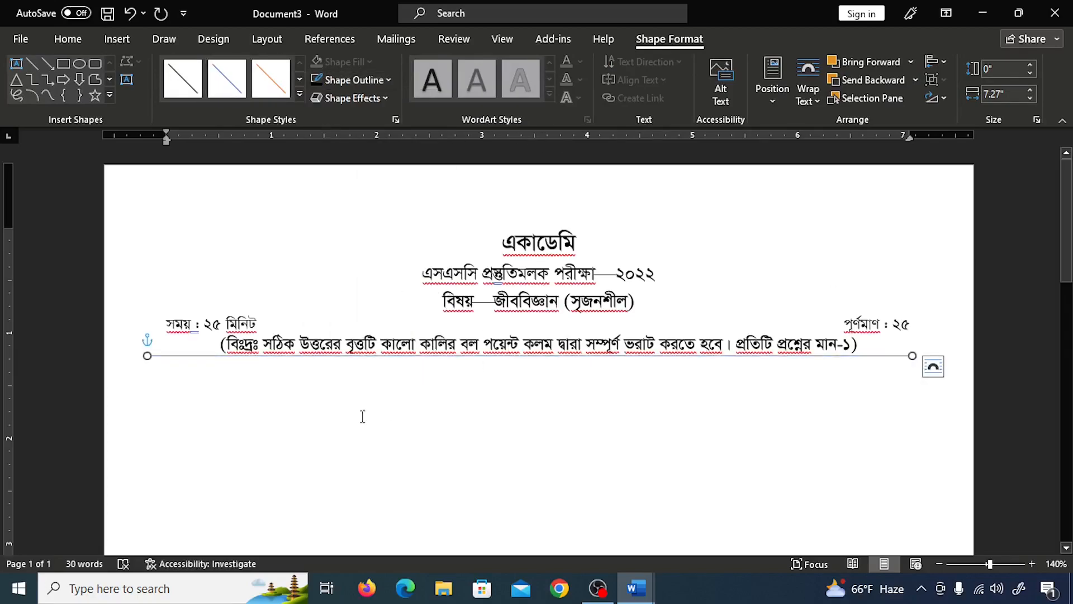
left_click(273, 369)
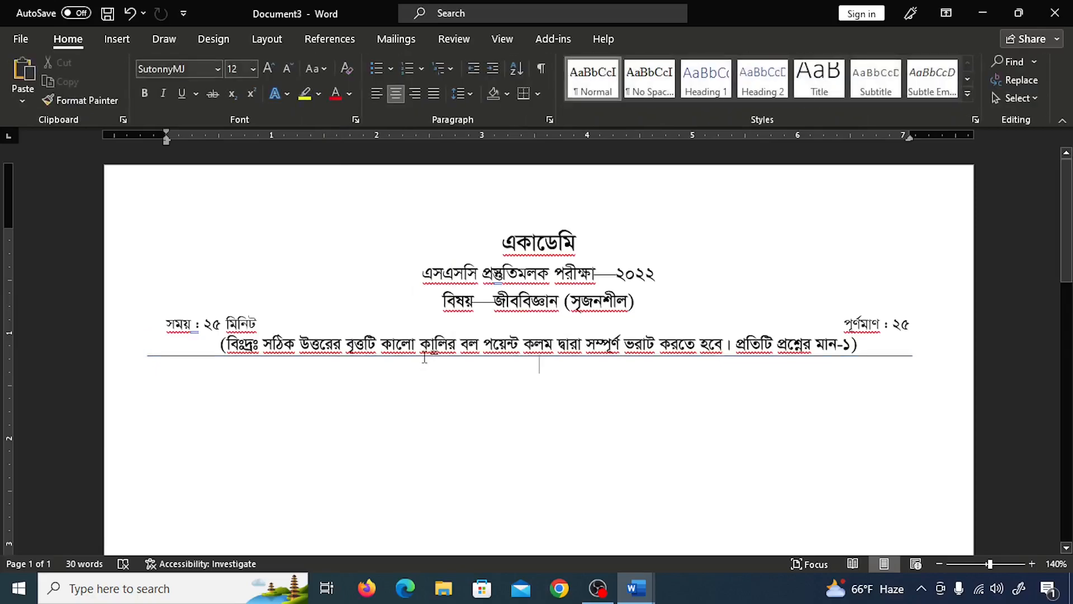
key("ctrl+z")
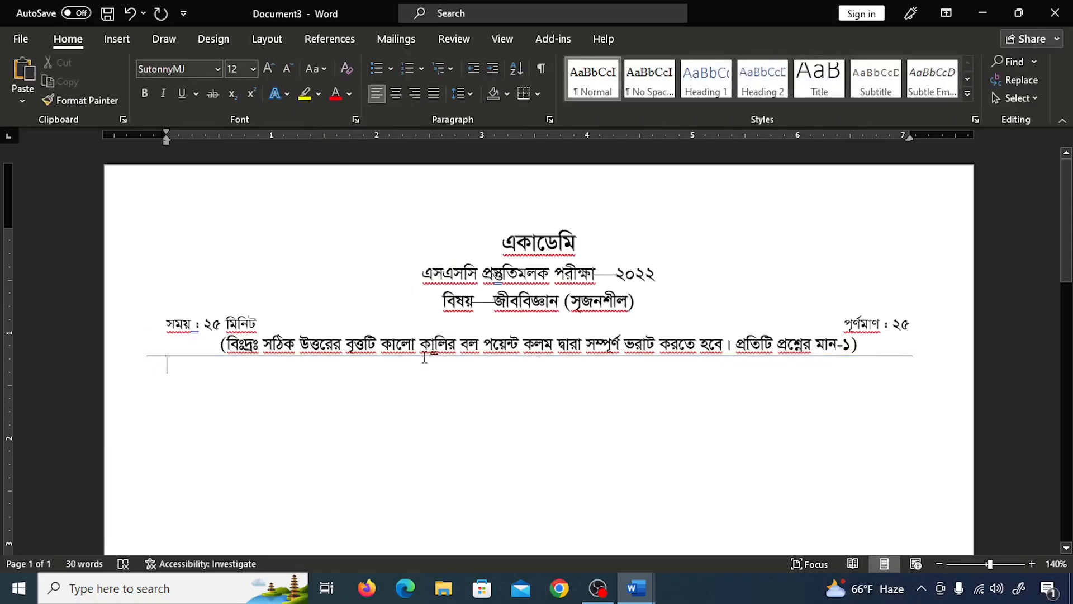
In Class_SSC_Biology_MCQ-1, examine how question 1's number, text and answer options are spaced using the ruler's indent and tab stop
key("alt+Tab")
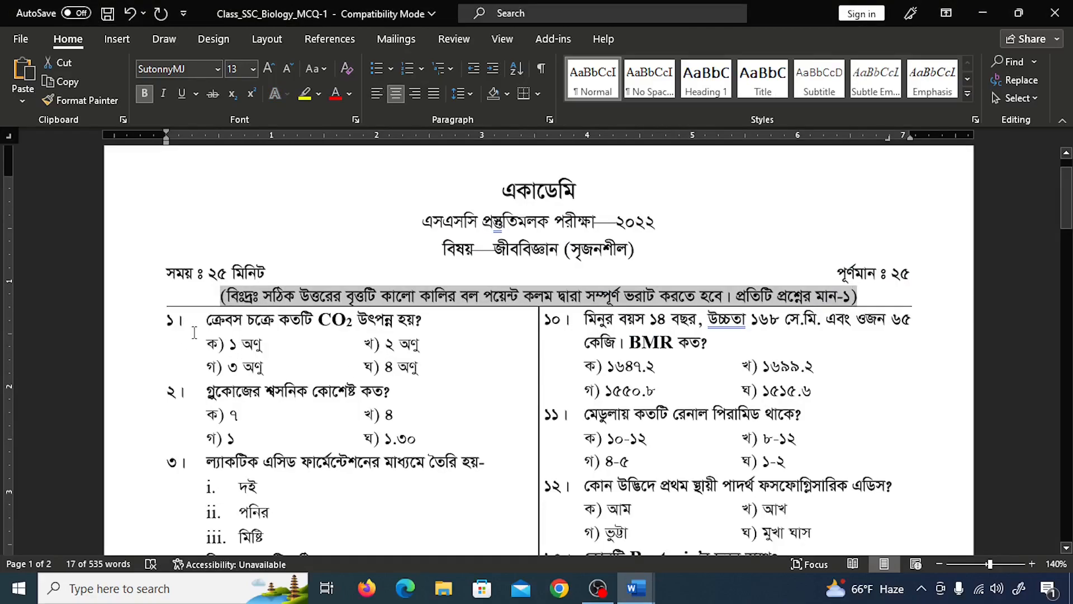
double_click(189, 322)
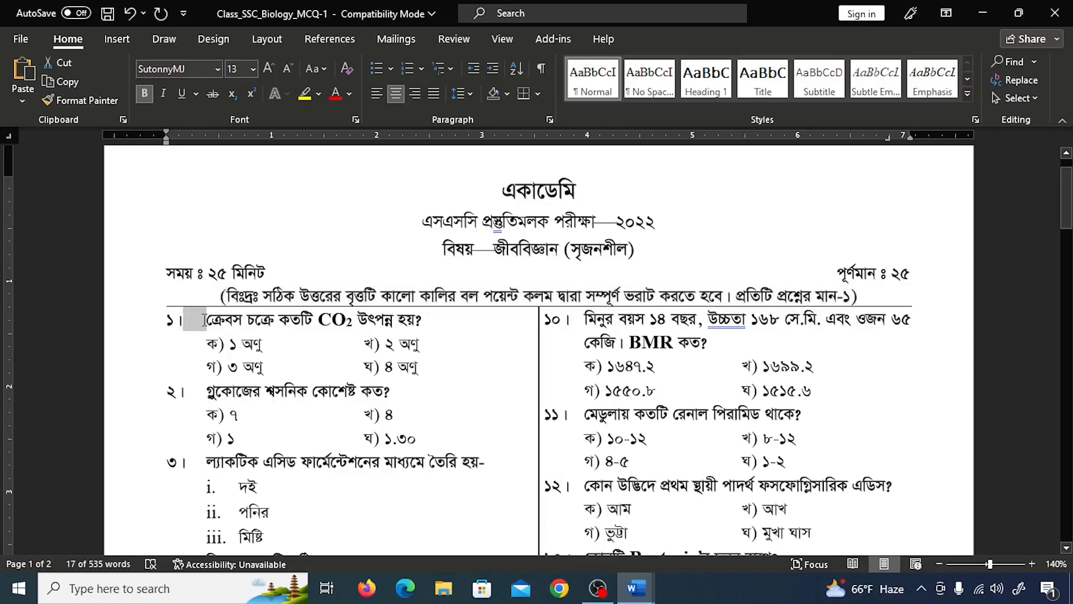
left_click(192, 323)
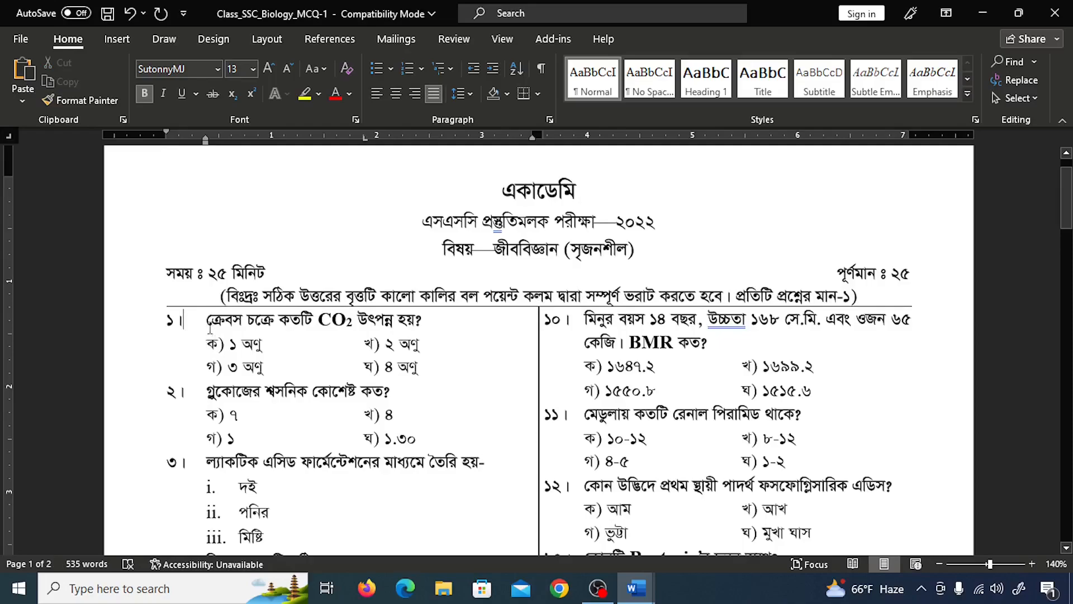
left_click(346, 342)
left_click_drag(283, 342, 354, 340)
left_click(335, 353)
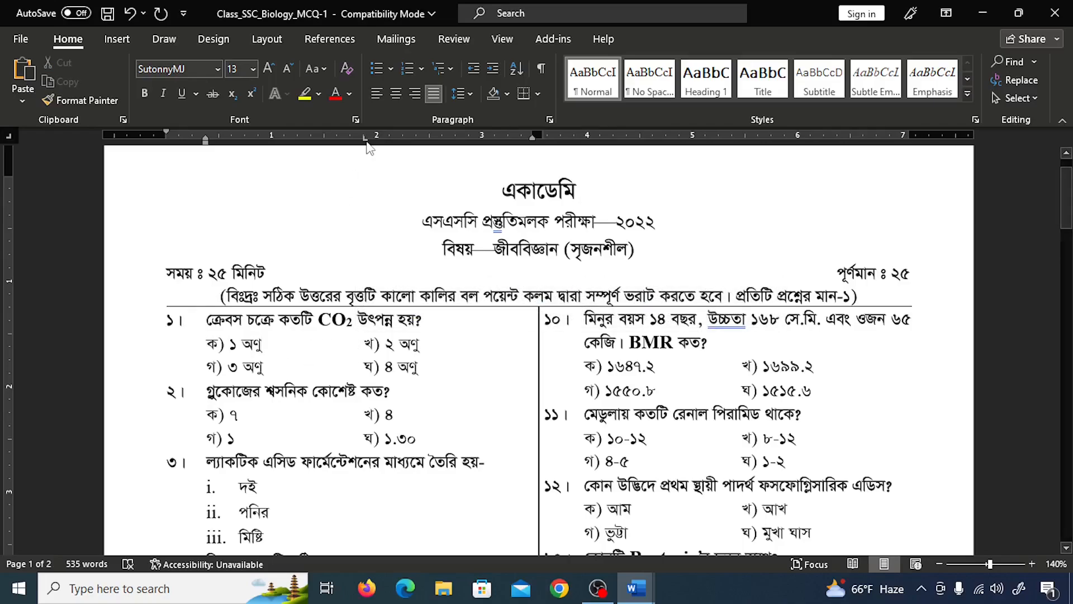
scroll(358, 190, "down", 2)
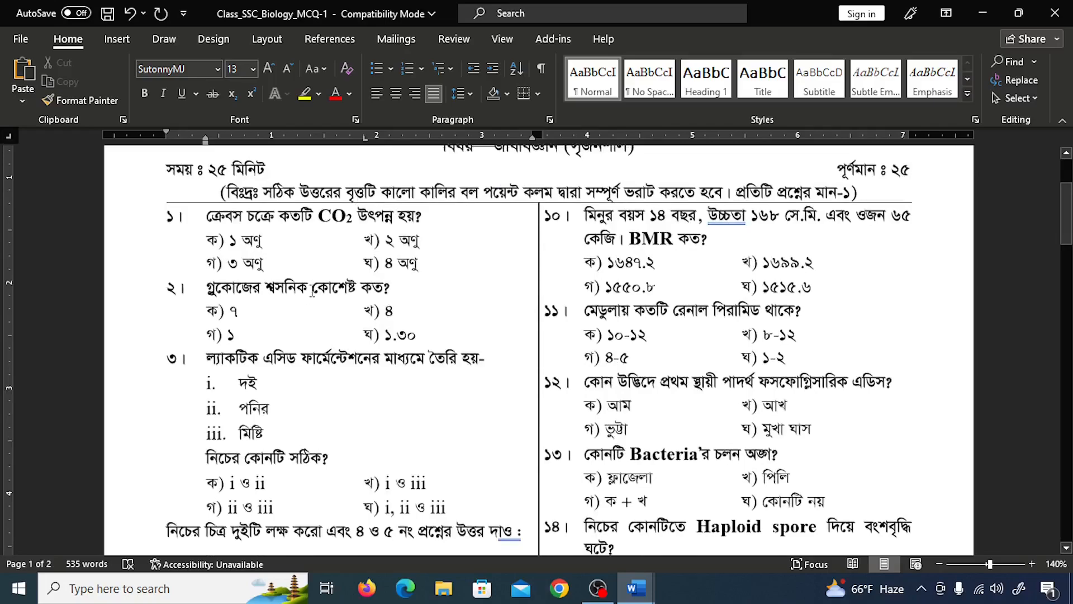
In the new document, enter "১।" below the horizontal line and give that paragraph a hanging indent of about 0.4", matching the original
key("alt+Tab")
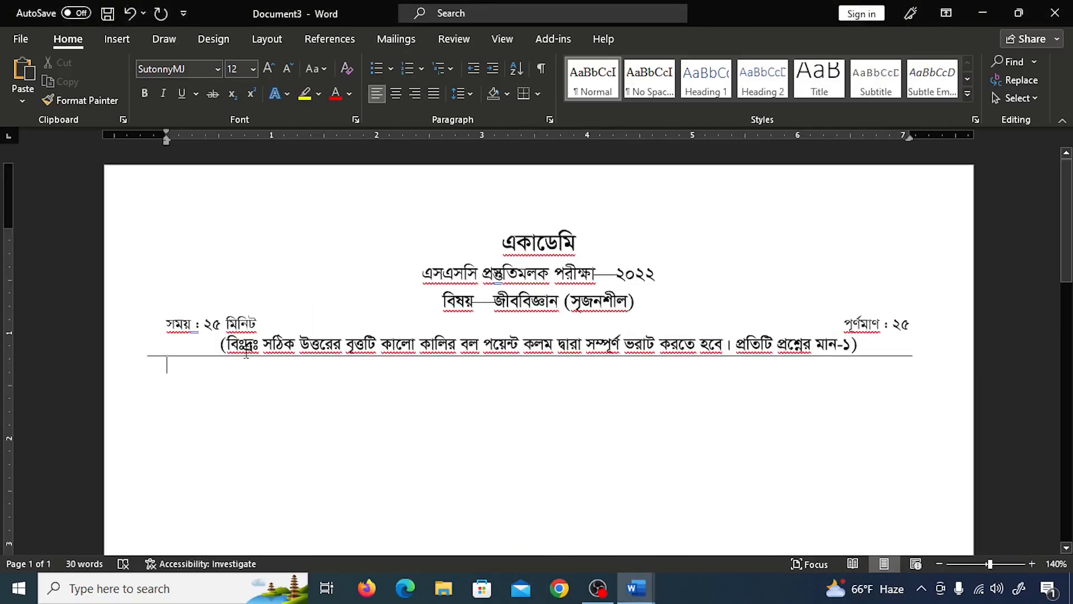
type("১।")
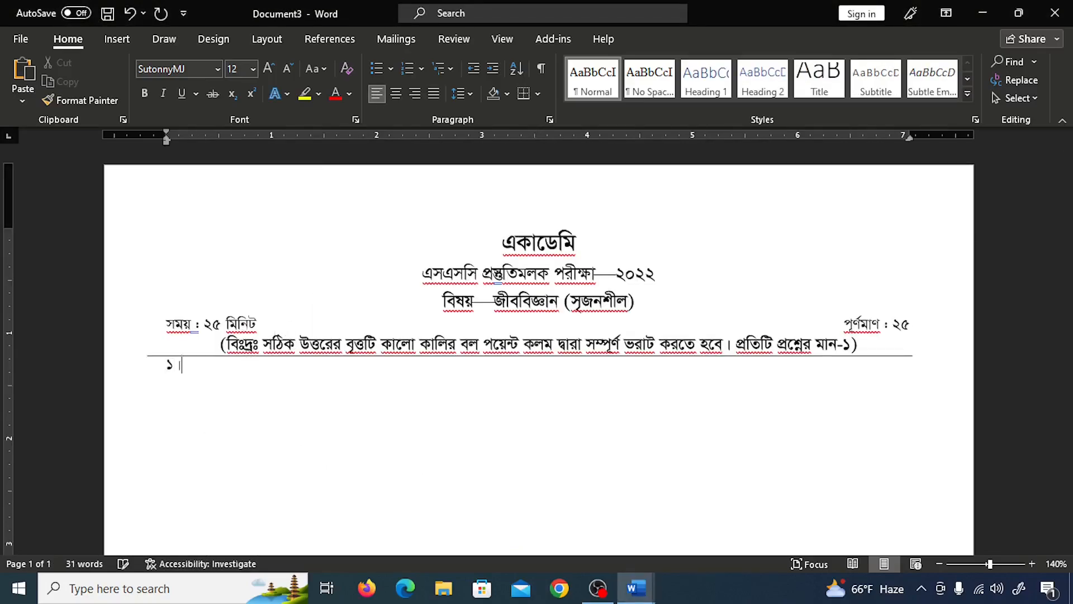
key("alt+Tab")
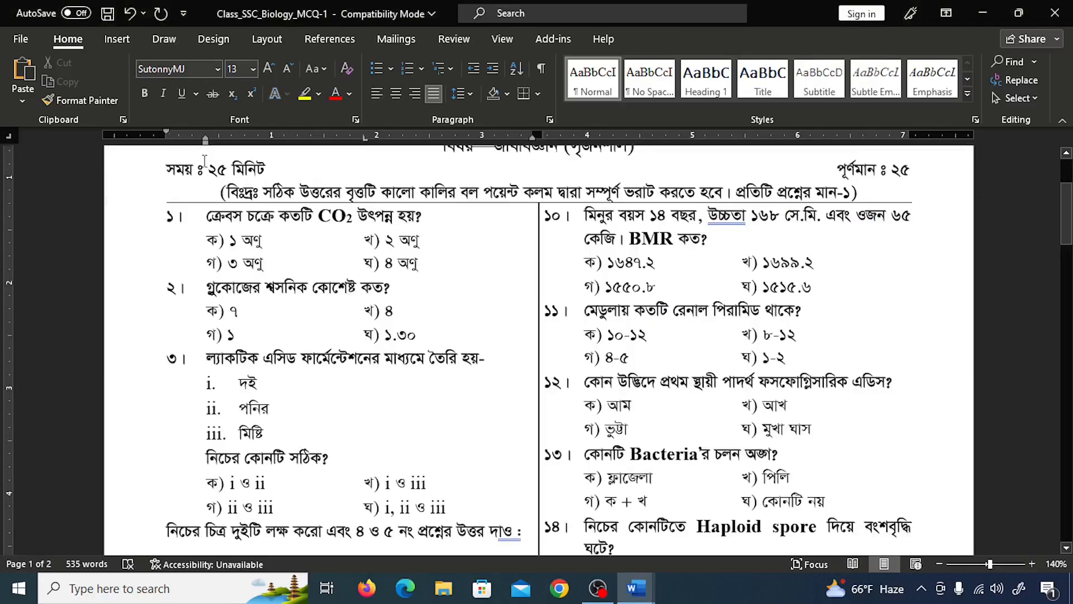
key("alt+Tab")
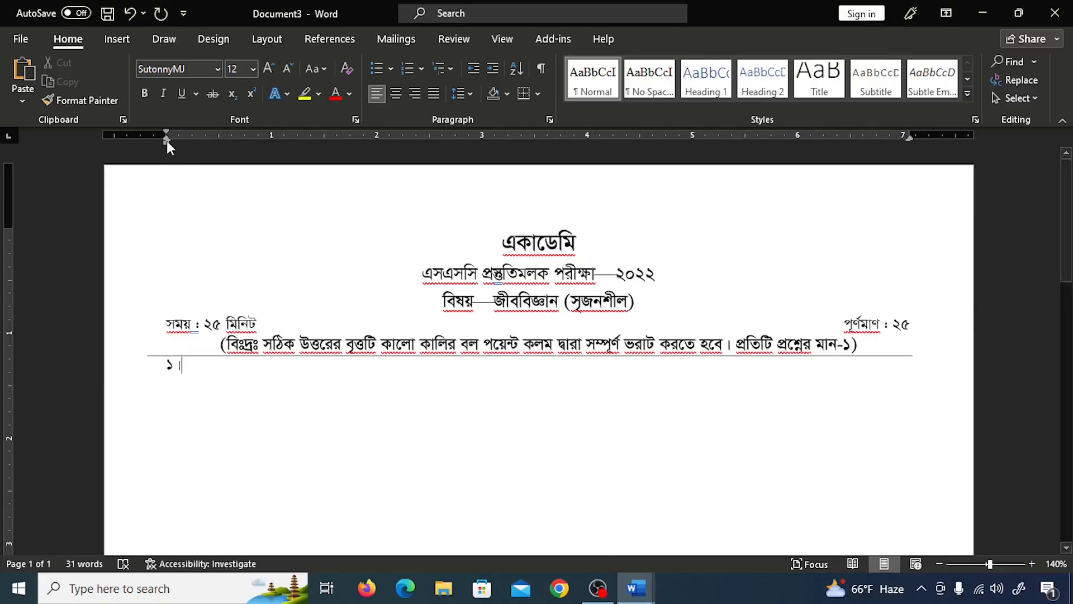
left_click_drag(168, 141, 205, 140)
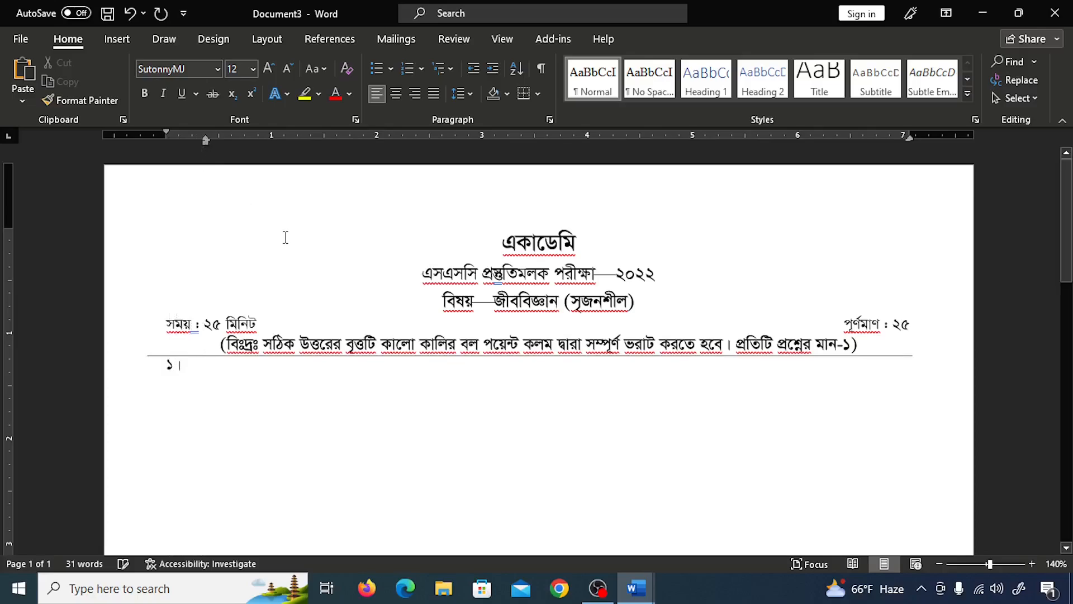
Add a left tab stop at about 1.9" to the question 1 paragraph, matching the original's ruler
key("alt+Tab")
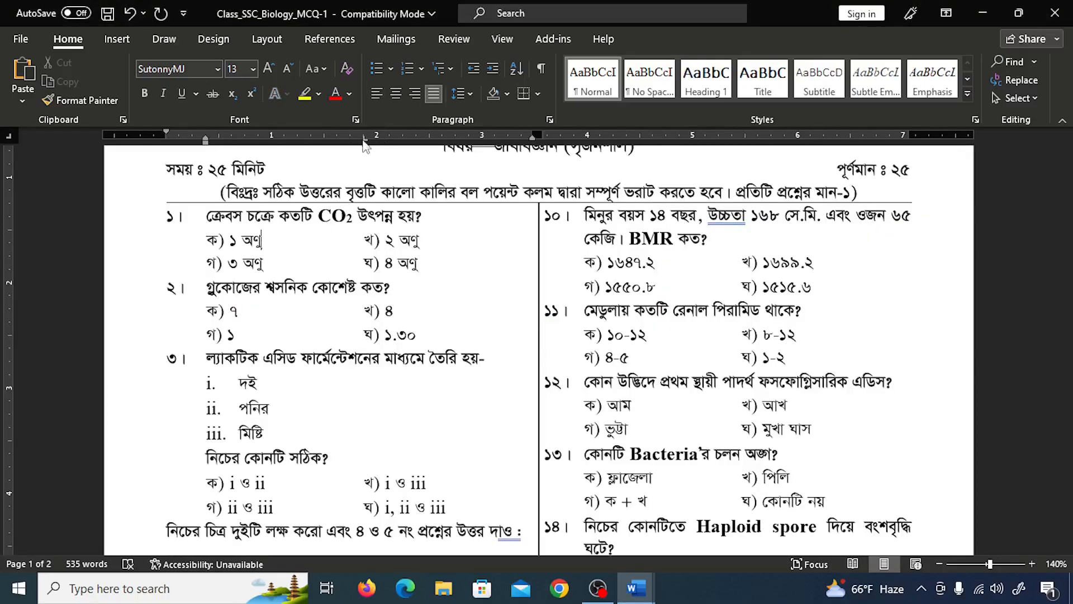
key("alt+Tab")
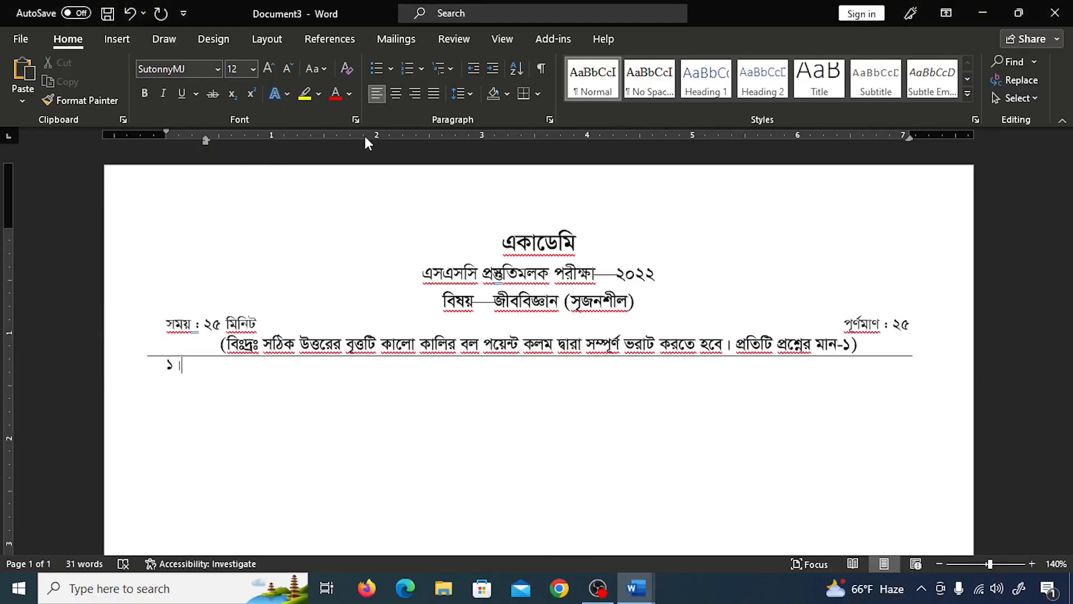
left_click(365, 138)
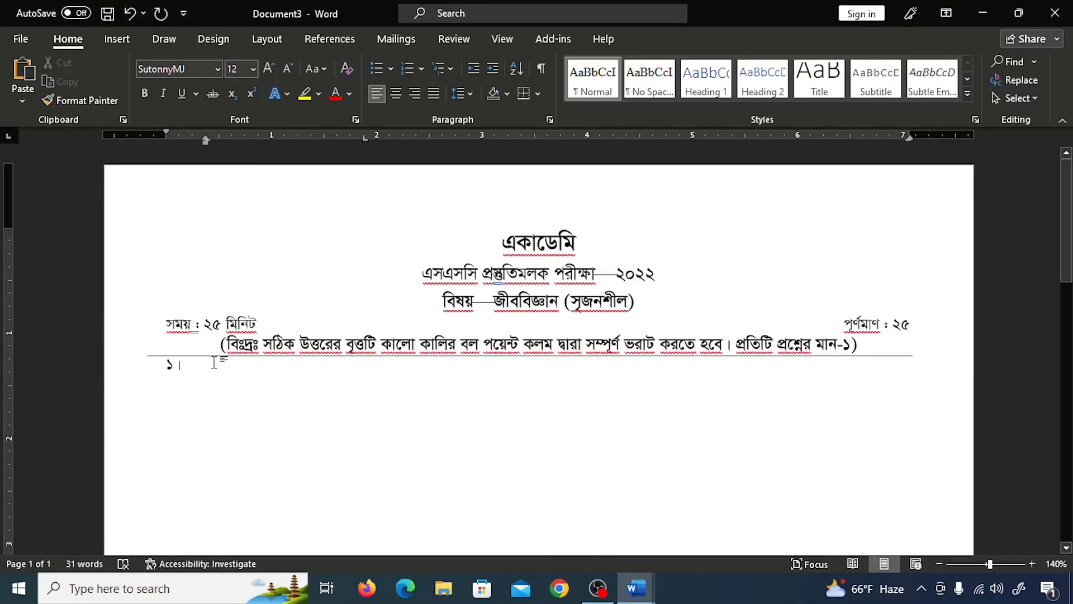
Copy question 1's text from Class_SSC_Biology_MCQ-1, paste it tabbed after "১।" in the new document, and start a new line
key("alt+Tab")
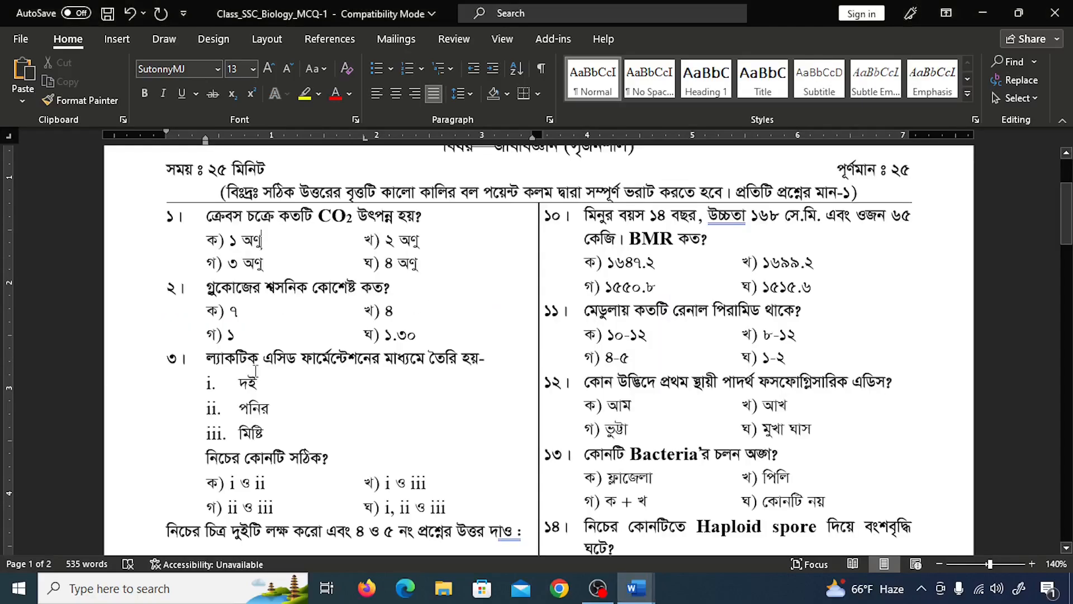
left_click_drag(204, 216, 425, 217)
key("ctrl+c")
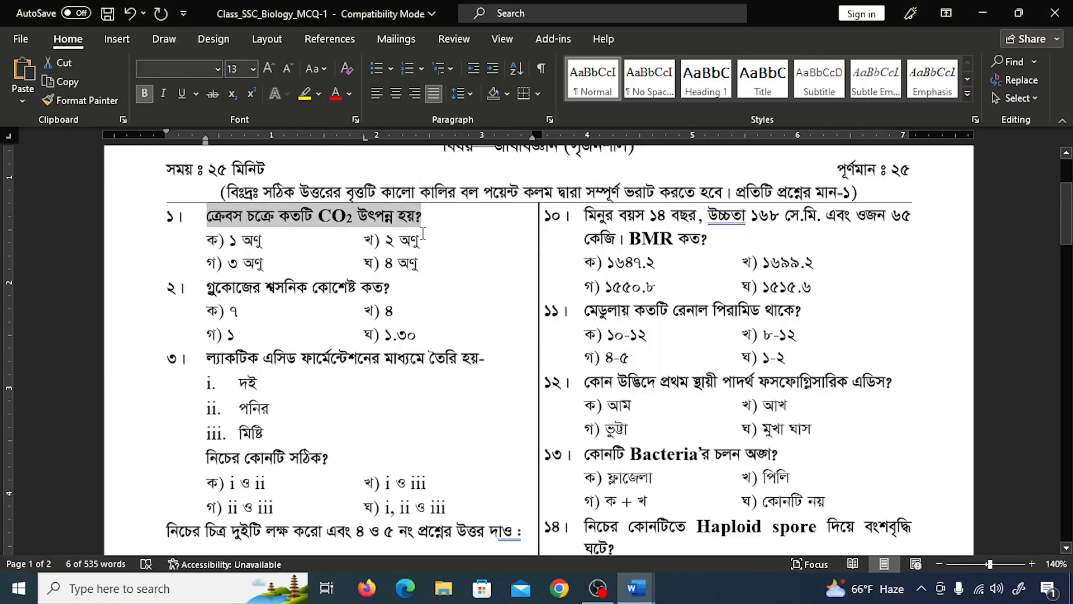
key("alt+Tab")
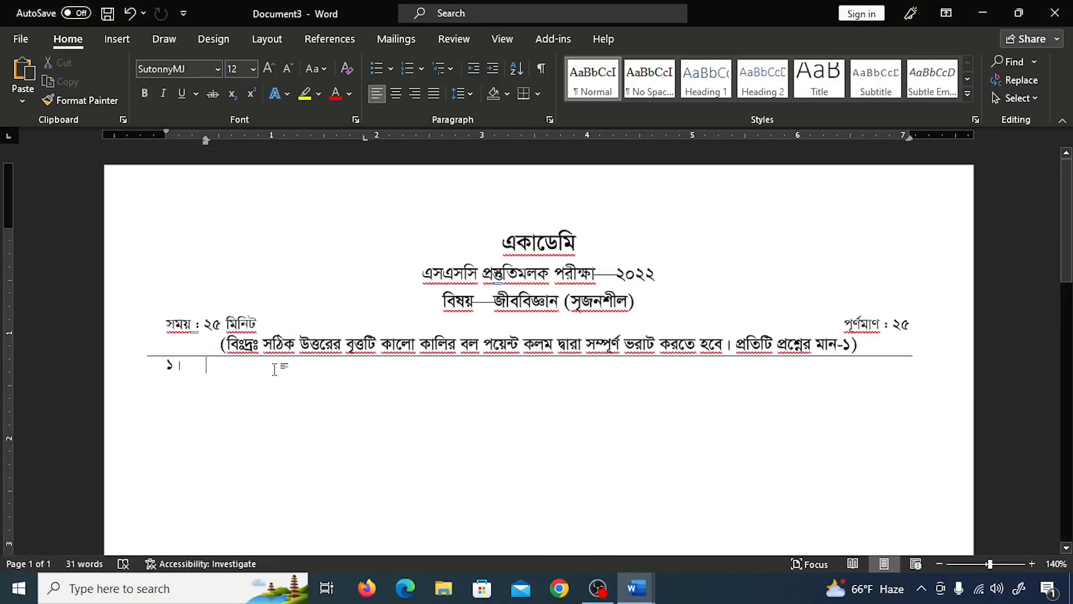
key("ctrl+v")
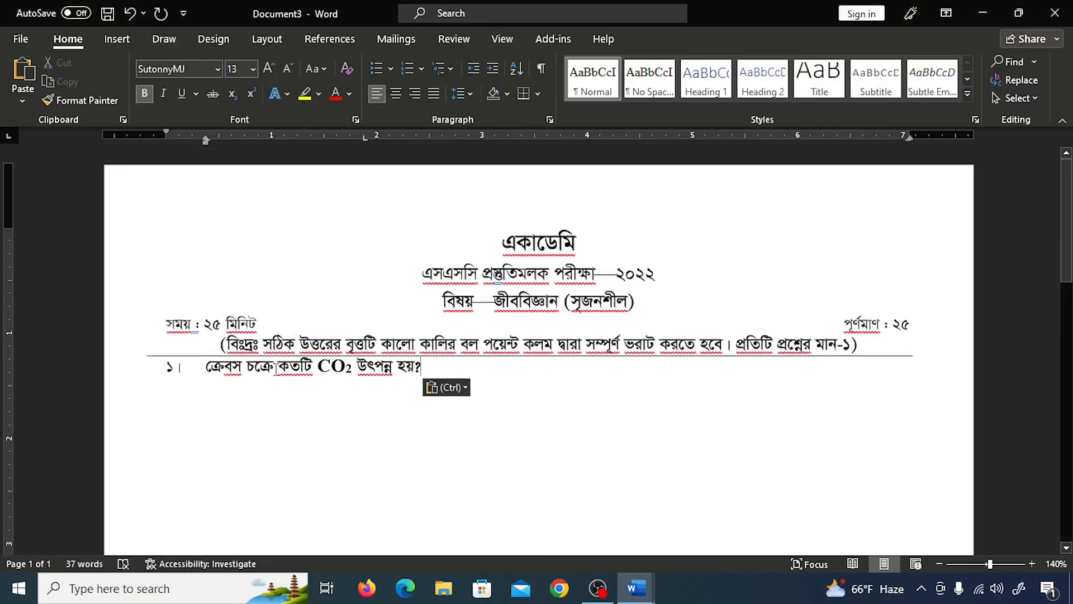
key("Return")
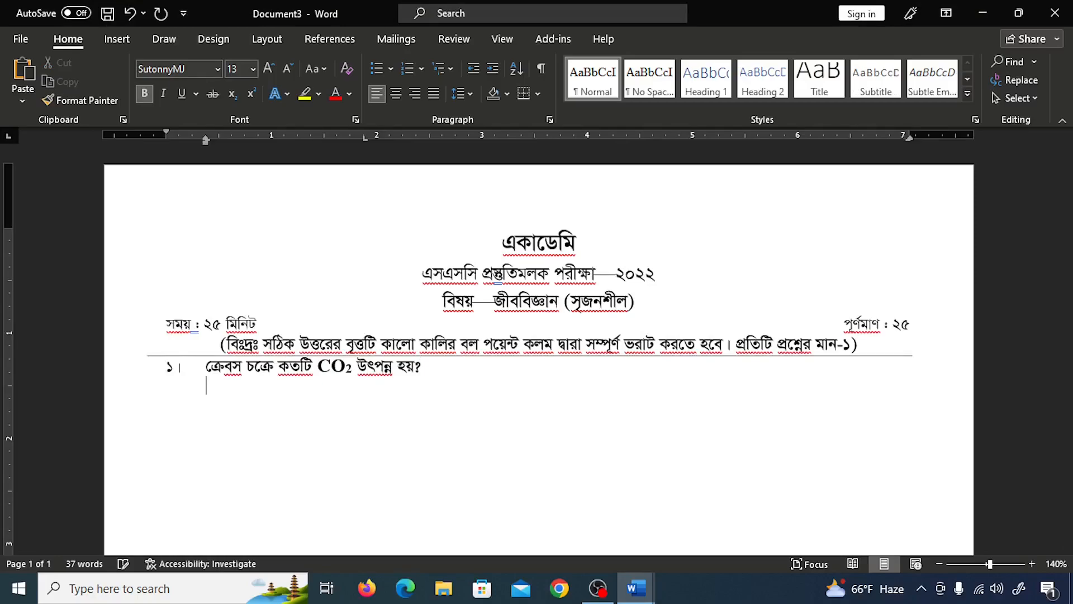
Begin question 1's first option line in the new document with "ক) ১" in regular, non-bold text, following the original
type("ক")
key("alt+Tab")
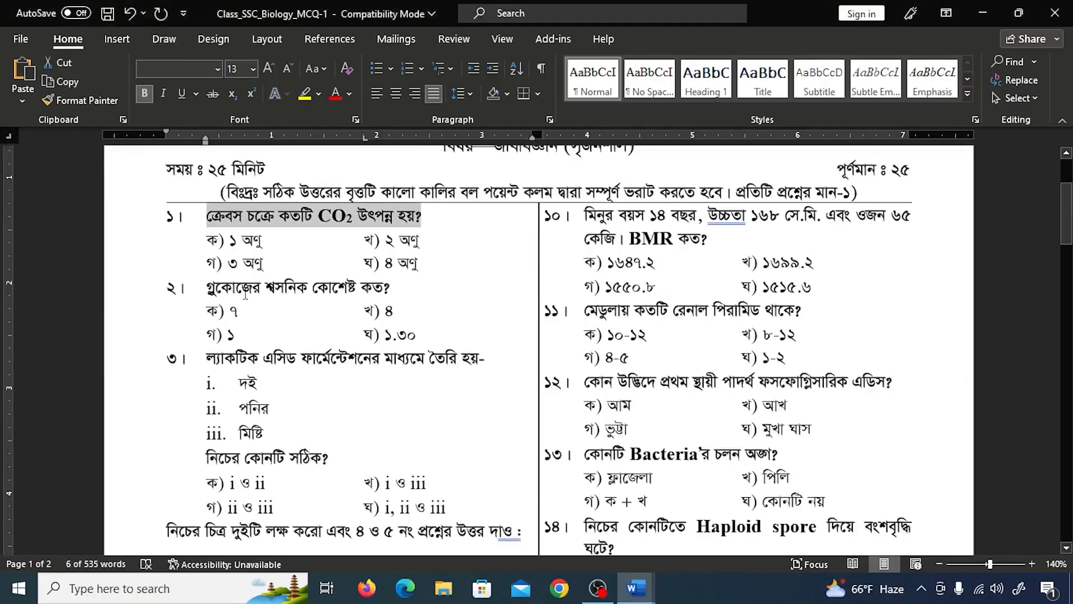
key("alt+Tab")
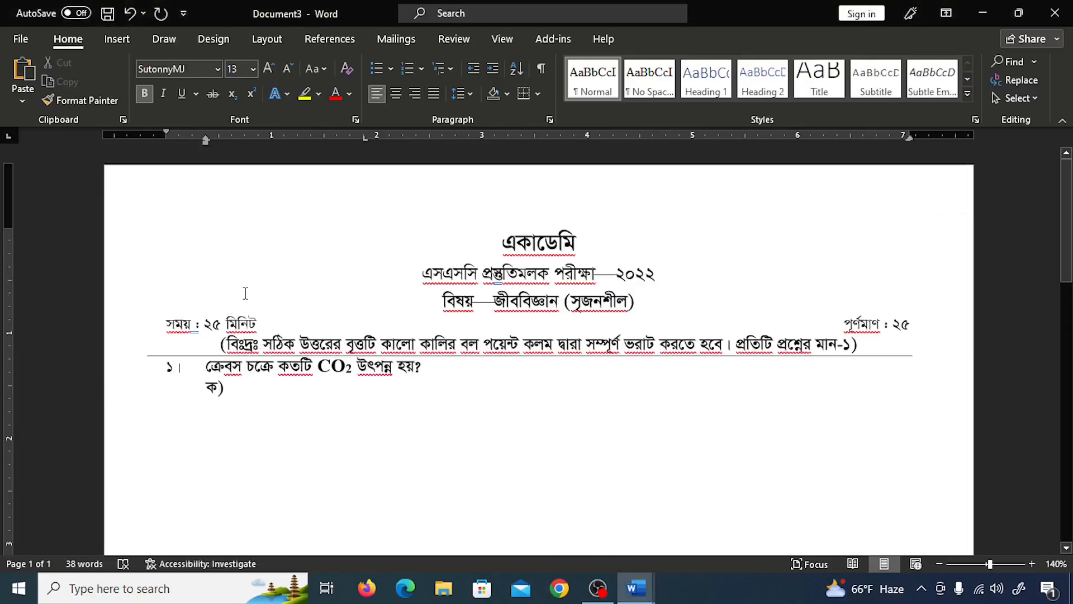
key("ctrl+shift+Right")
key("ctrl+shift+Right")
key("ctrl+shift+Right")
key("ctrl+shift+Right")
key("ctrl+b")
key("Right")
type("১ ")
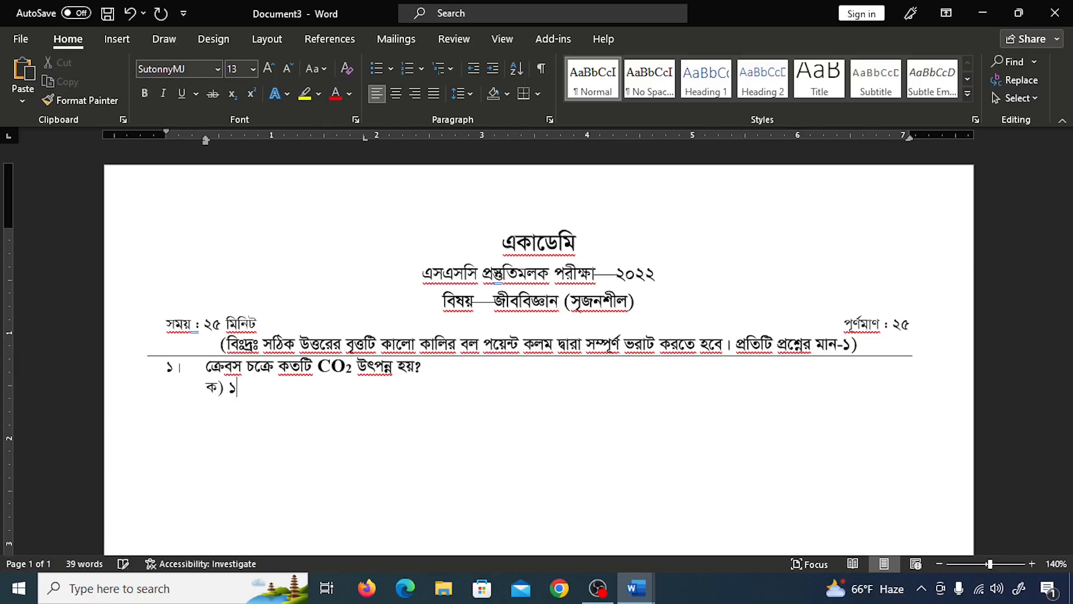
Complete the first option with "অণু", enter "খ) ২ অণু" at the tab stop on the same line, and start a new line
type("অণু")
key("Tab")
type("২)")
key("BackSpace")
key("BackSpace")
key("BackSpace")
type("খ) ২ অণ")
key("Return")
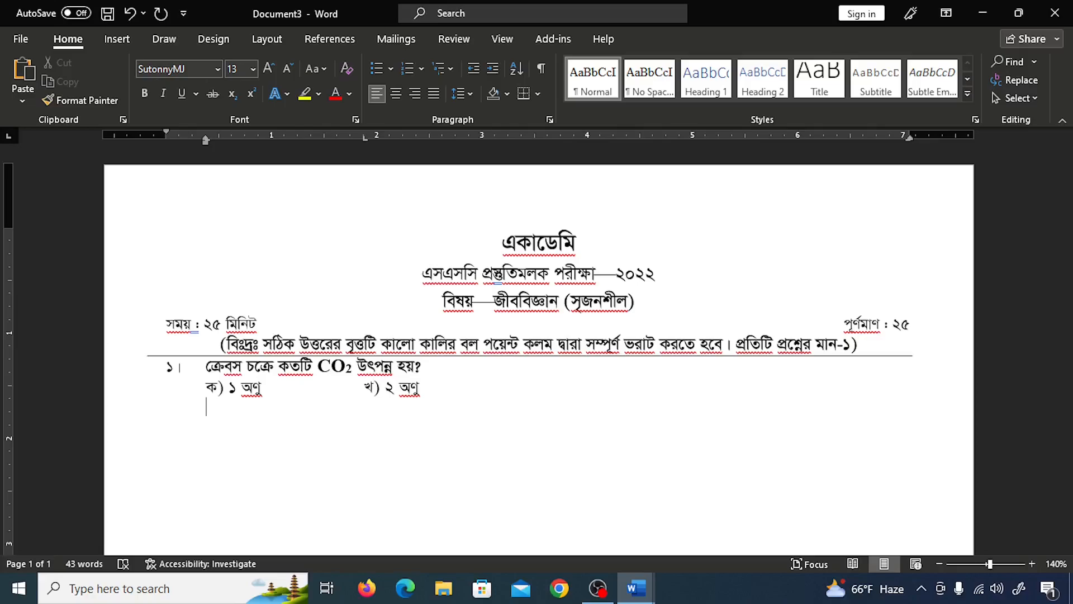
Enter question 1's second option line as "গ) ৩ অণু" and tabbed "ঘ) ৪ অণু", ending with a new line
type("গ) ৩ অণু")
key("Tab")
type("ঘ)")
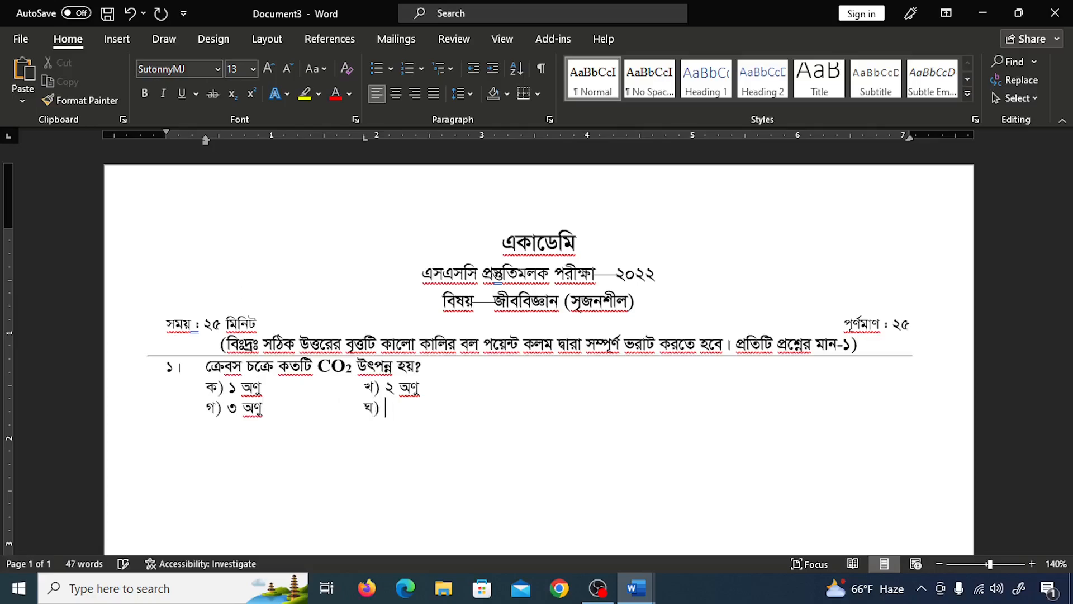
type(" 8 অণ")
key("Return")
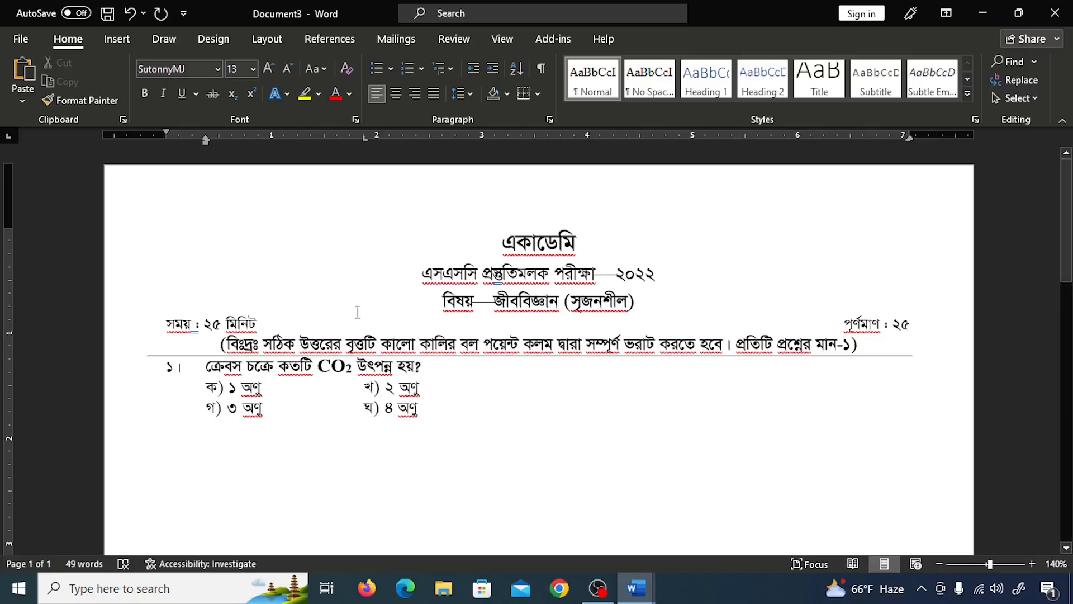
In Class_SSC_Biology_MCQ-1, examine the questions' column settings, including number, width, spacing and dividing line, without changing them
key("alt+Tab")
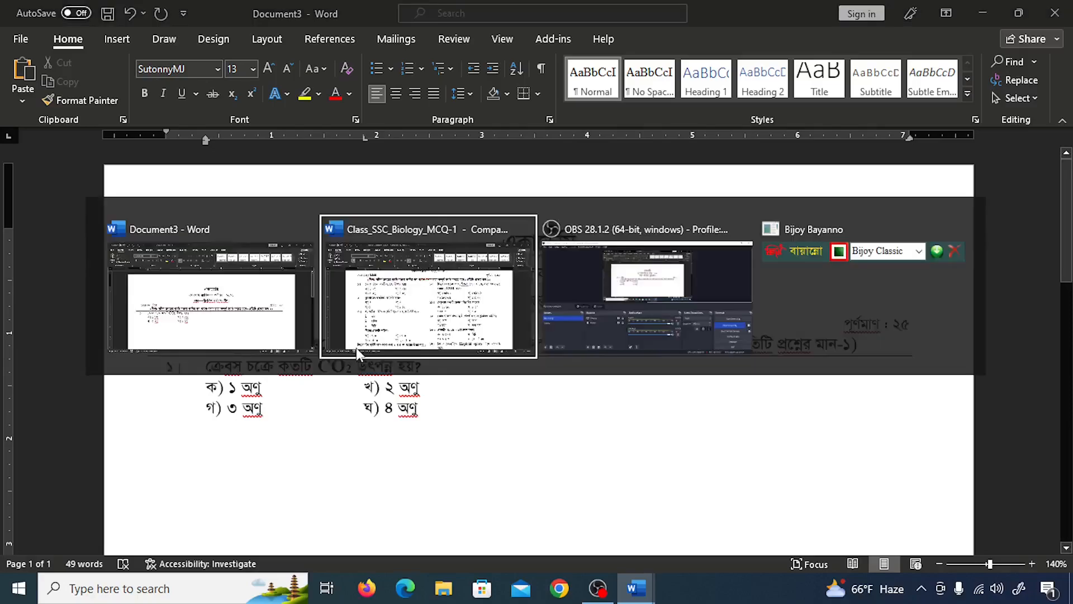
left_click_drag(349, 248, 721, 386)
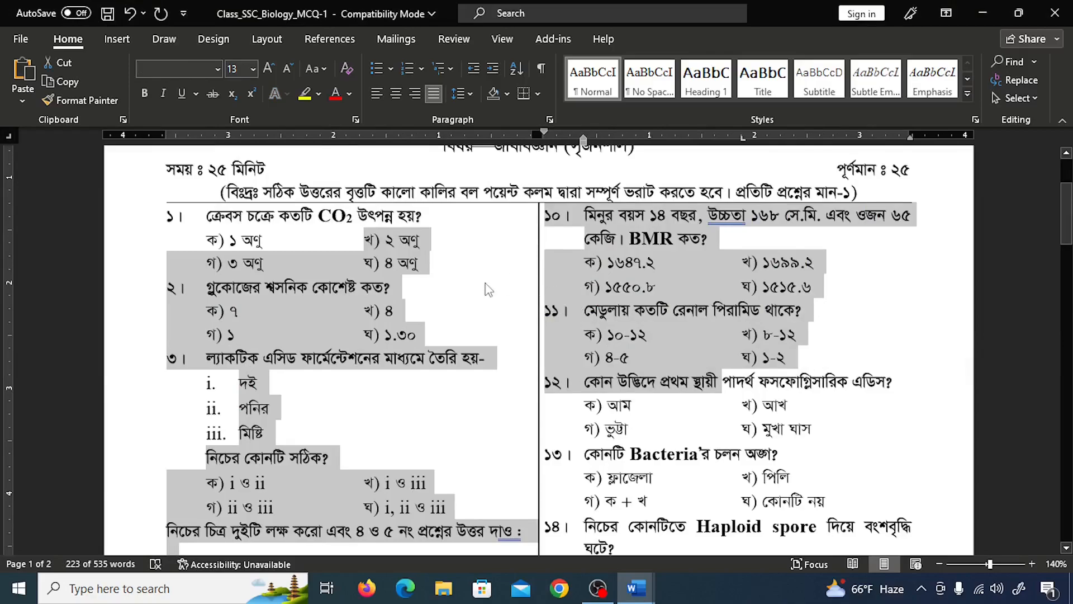
left_click(268, 39)
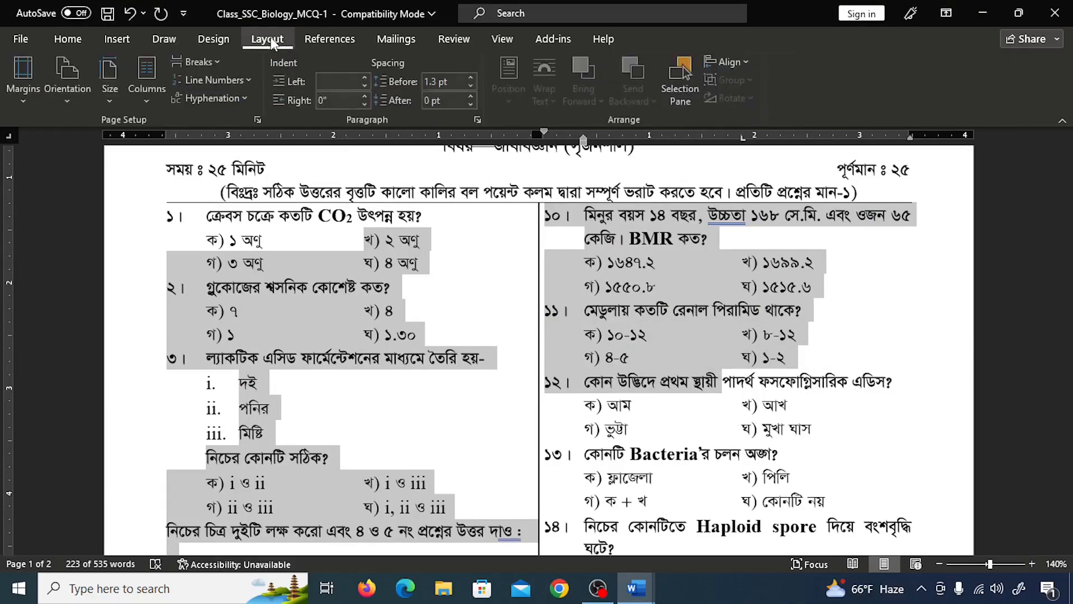
left_click(151, 99)
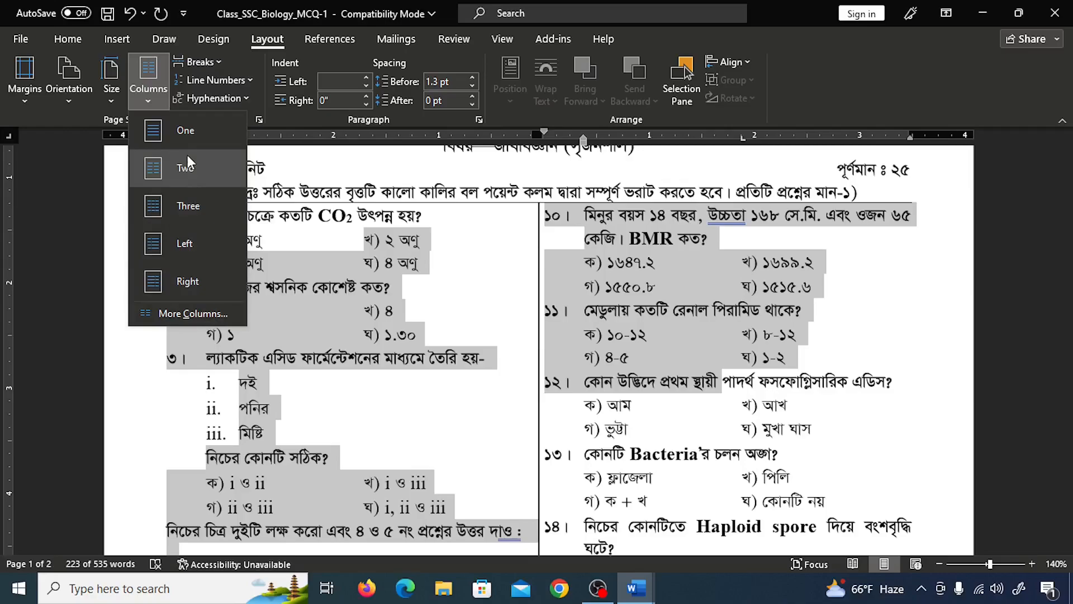
left_click(193, 314)
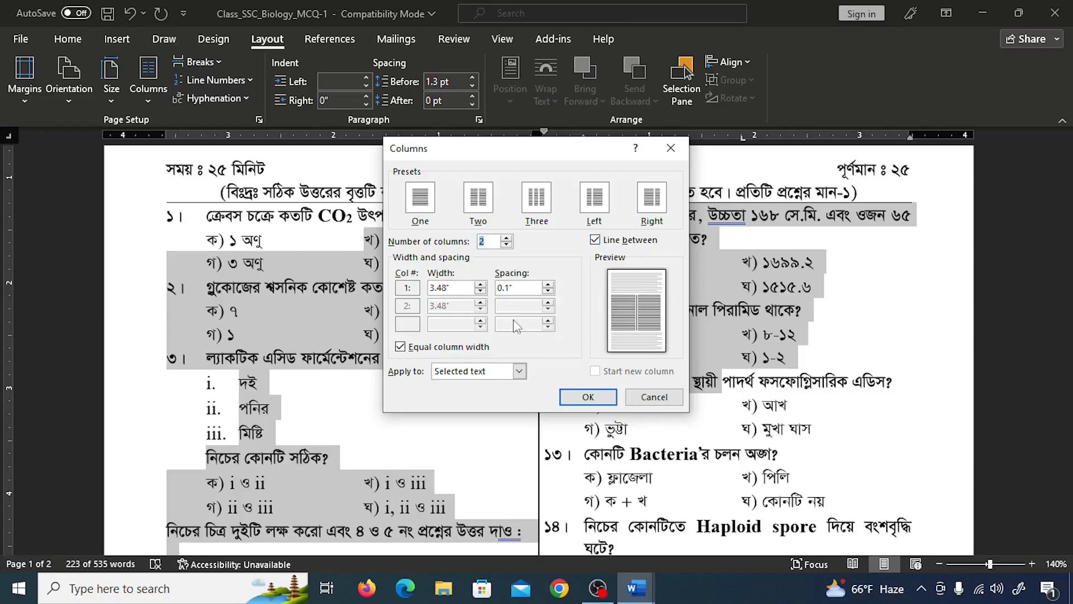
left_click(654, 397)
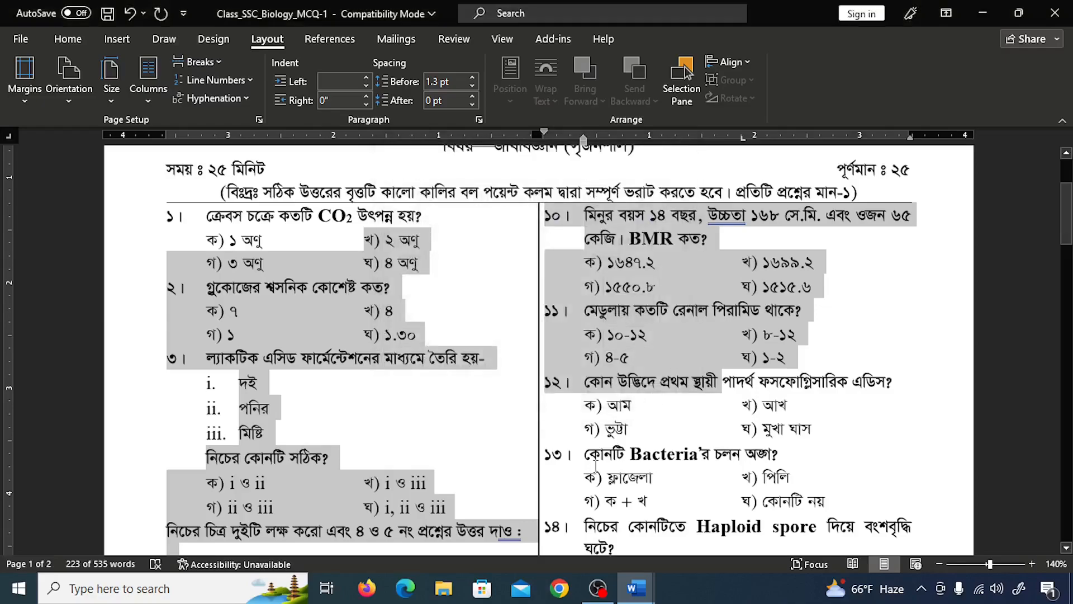
In the new document, choose a two-column layout for question 1, its options and the empty line below
mouse_move(636, 588)
left_click(714, 511)
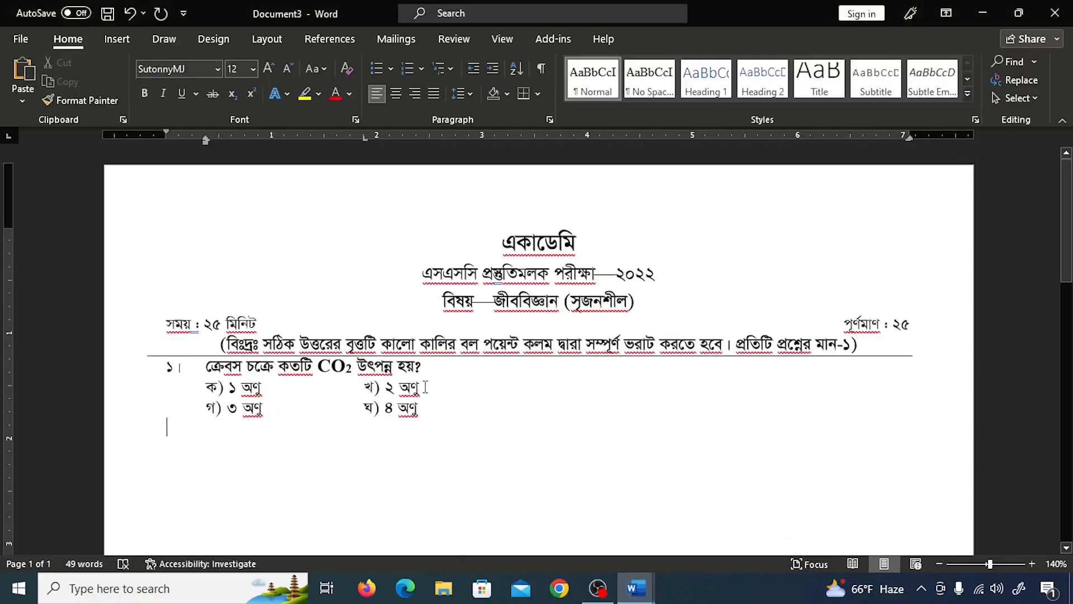
left_click_drag(168, 366, 636, 473)
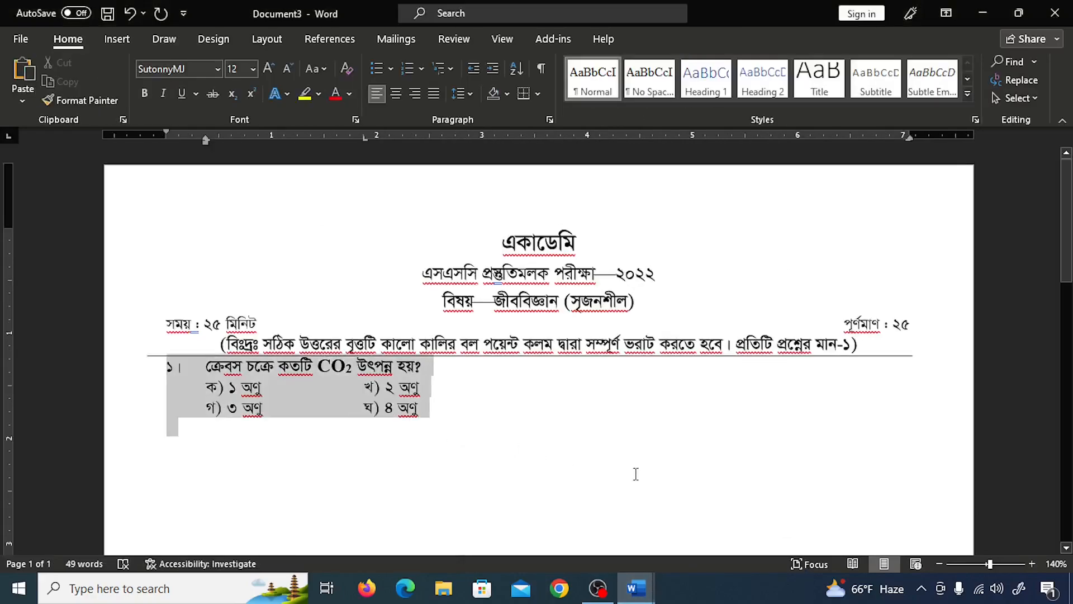
left_click(267, 38)
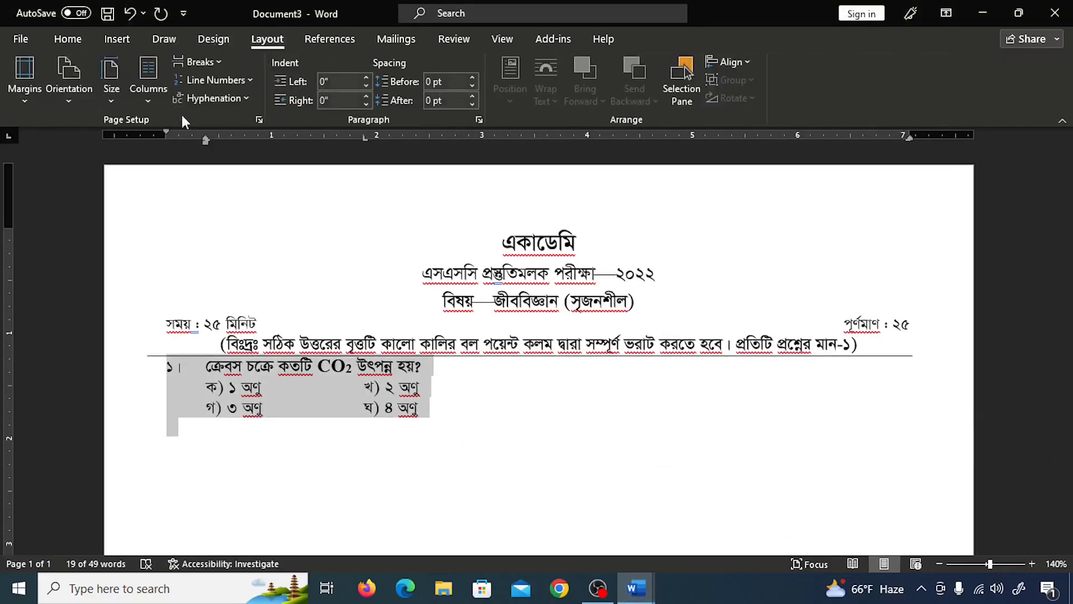
left_click(148, 78)
left_click(205, 312)
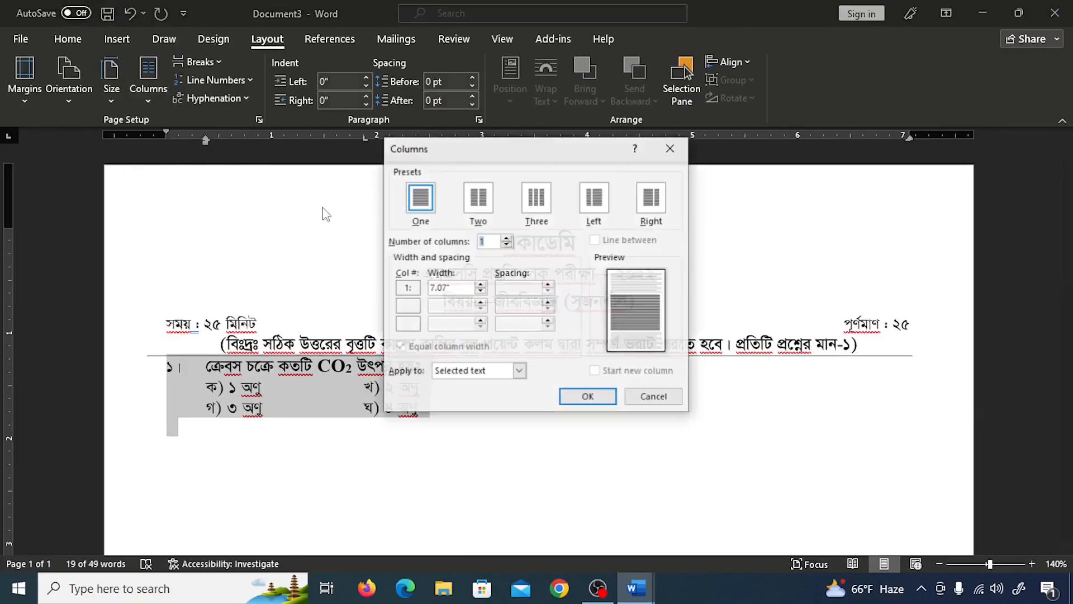
left_click(434, 288)
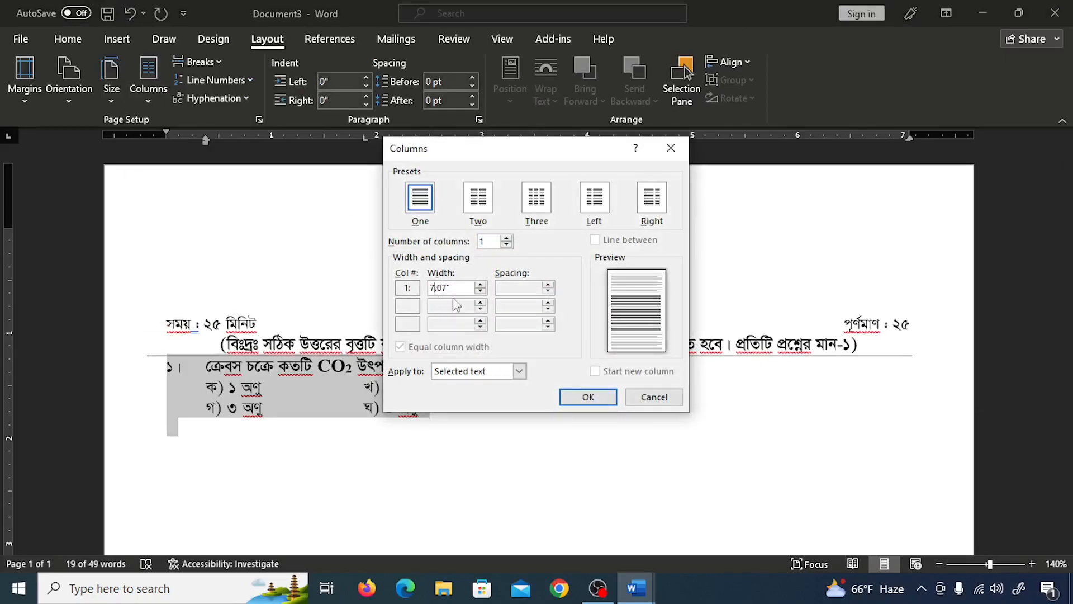
type("3.")
type("0")
left_click(480, 206)
Set the equal column width to 3.48", add a line between the columns, and apply the layout to the selected text
left_click(441, 288)
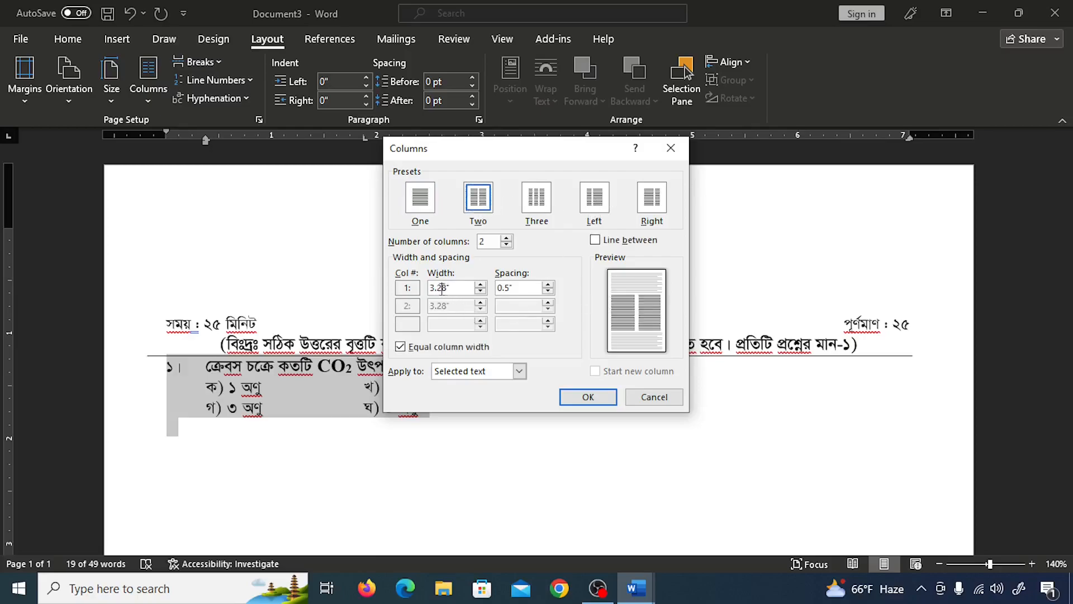
type("4")
left_click(505, 288)
left_click(595, 240)
left_click(589, 398)
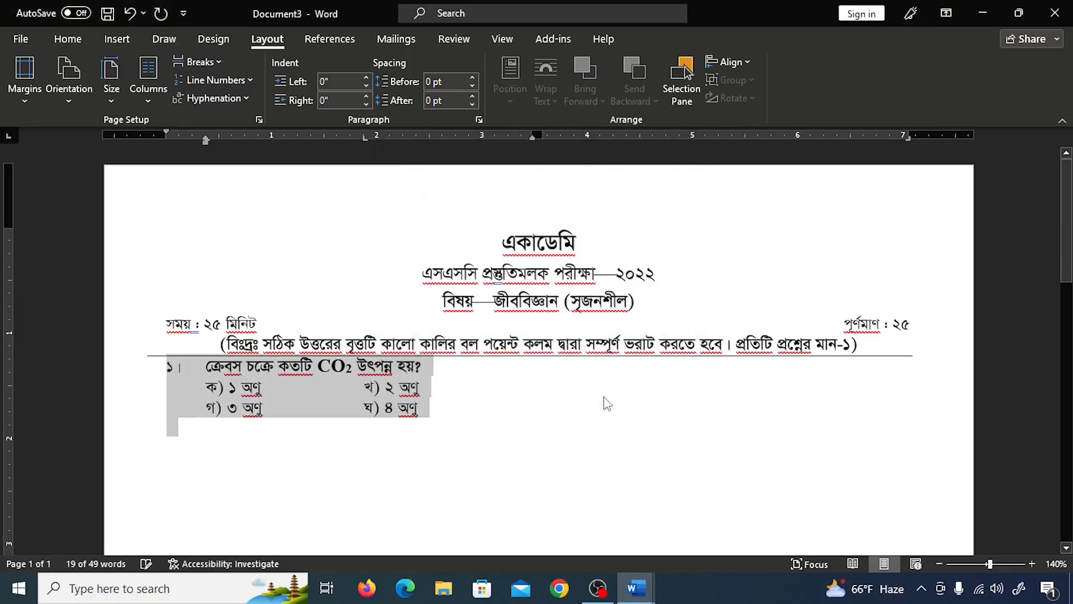
Copy questions 2 through 18 with their options from Class_SSC_Biology_MCQ-1 and paste them below question 1 in the new document
left_click(442, 408)
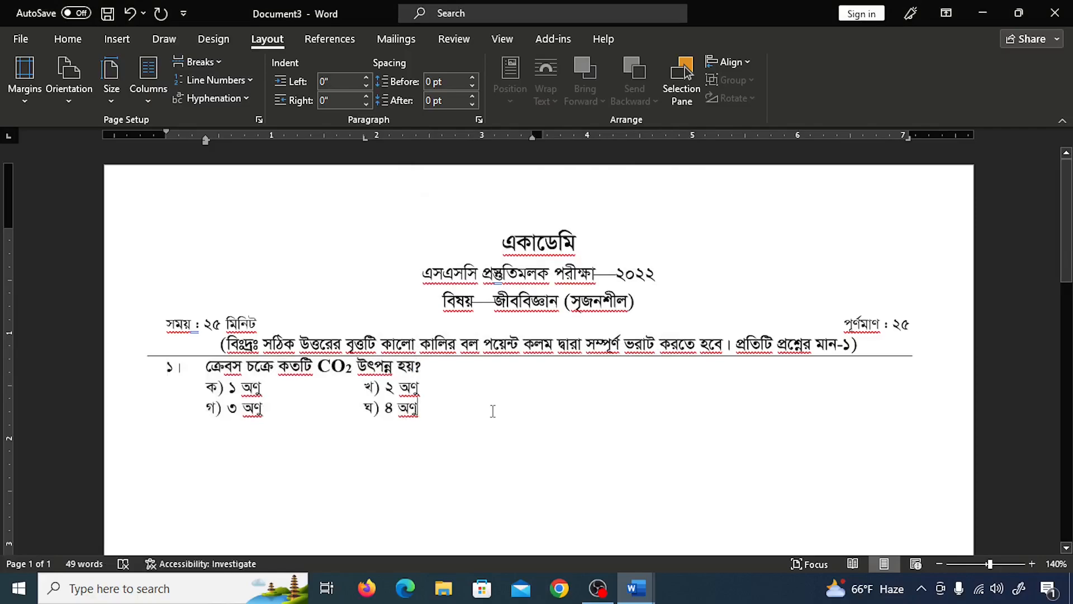
key("alt+Tab")
left_click(242, 318)
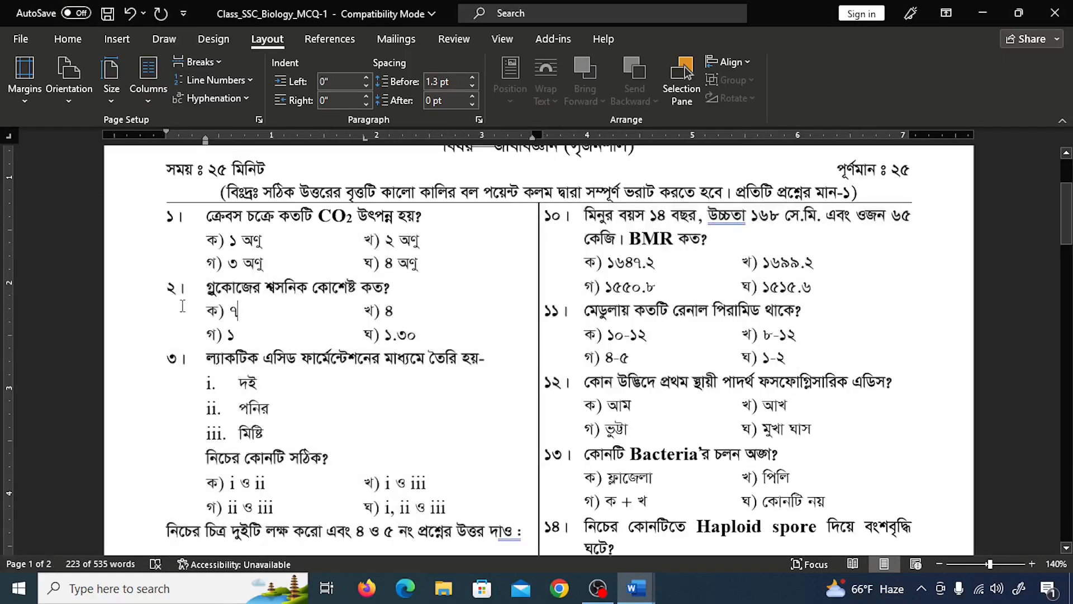
scroll(742, 440, "down", 12)
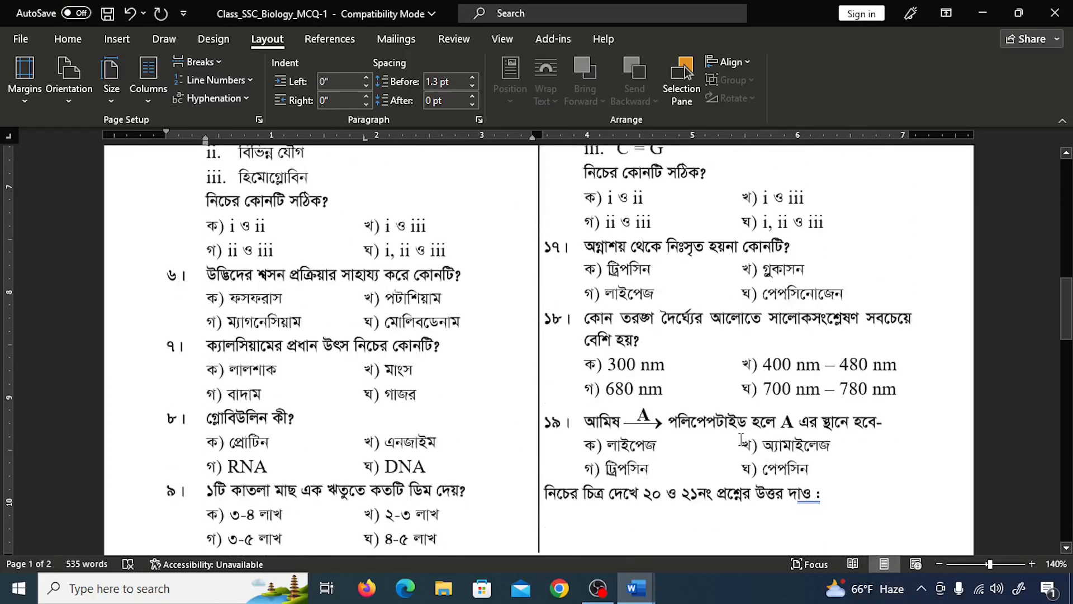
left_click(896, 390, "shift")
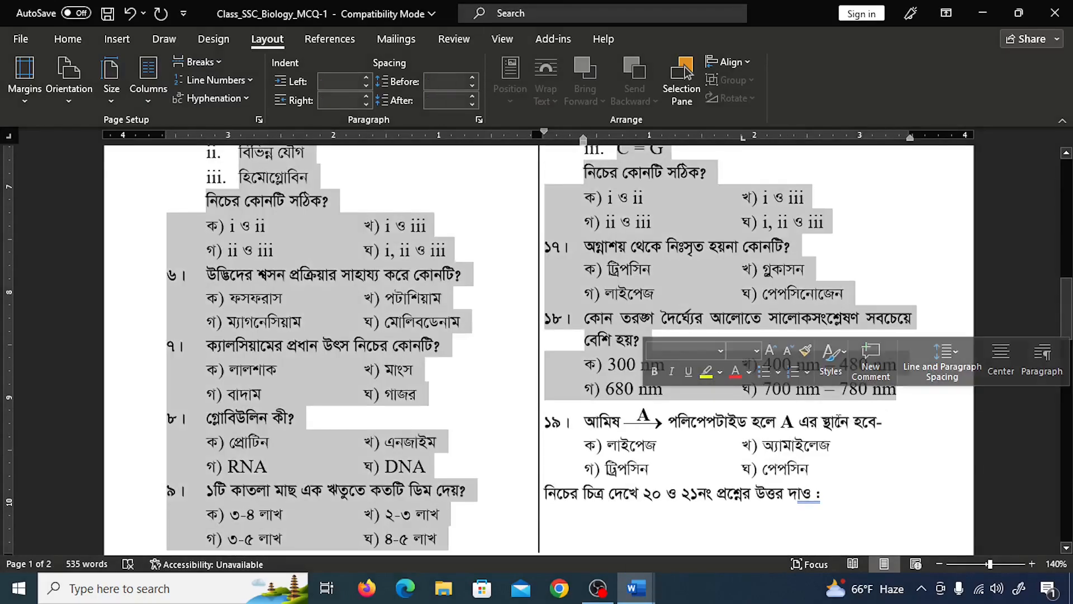
key("alt+Tab")
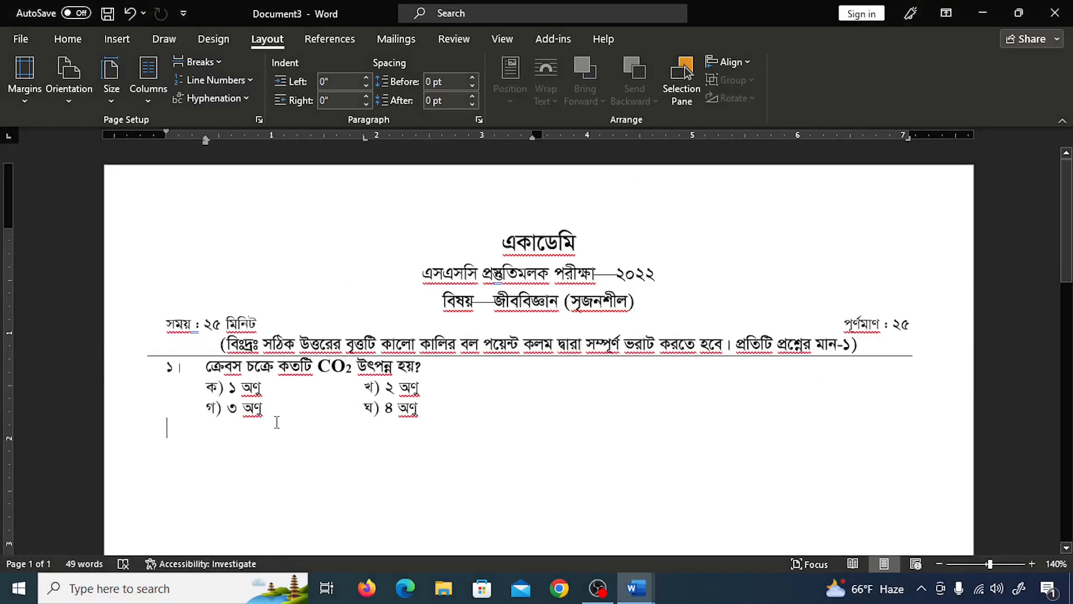
key("ctrl+v")
scroll(533, 428, "down", 10)
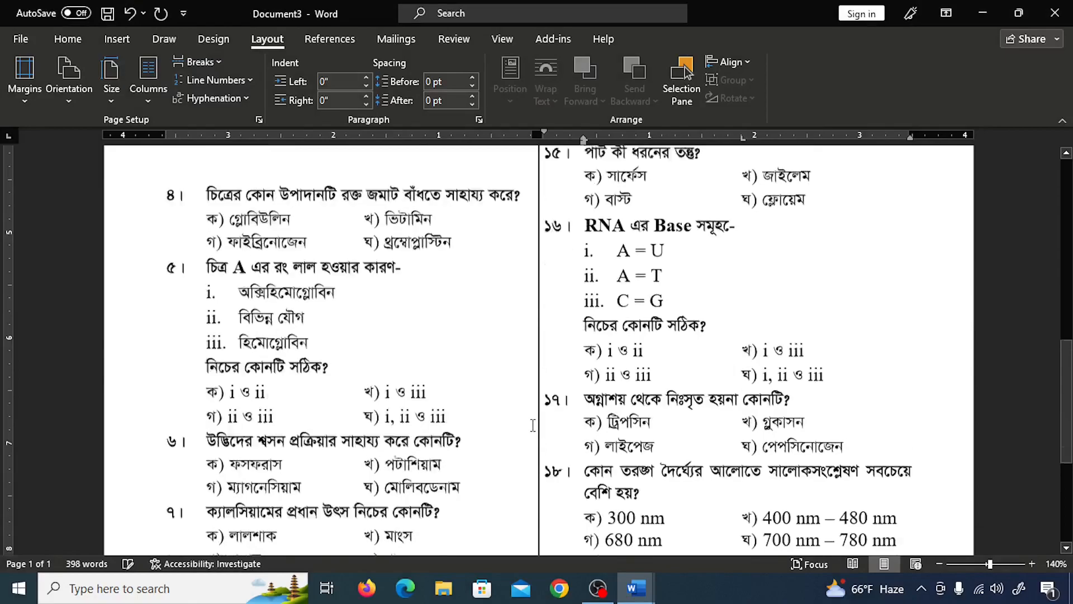
scroll(534, 423, "up", 10)
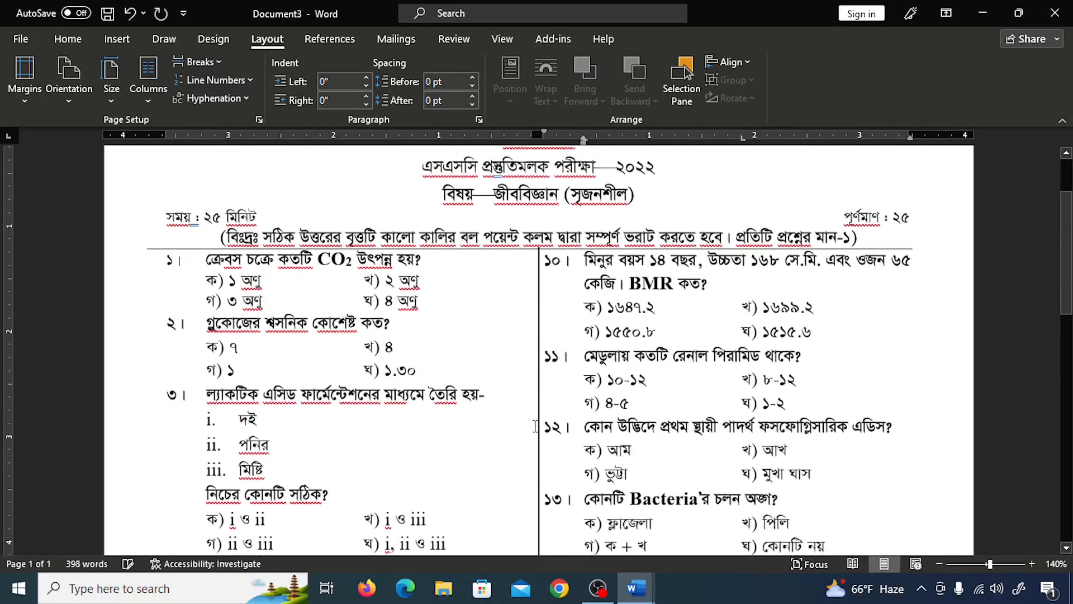
scroll(535, 423, "up", 2)
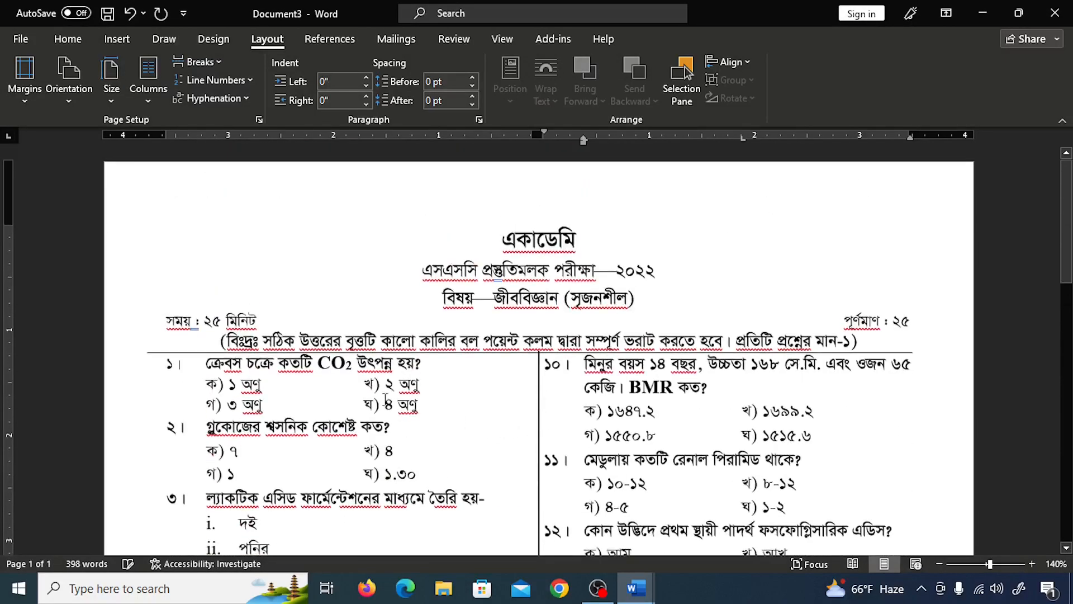